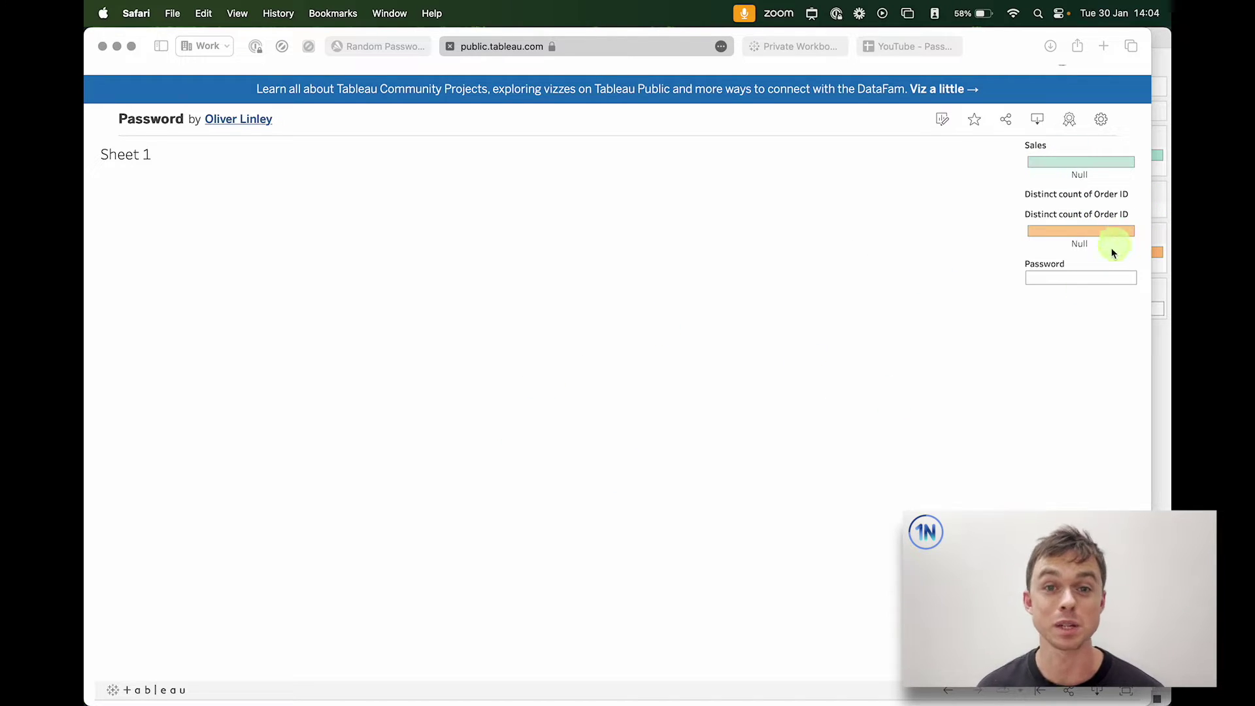
# Step: After a trial paste into the viz's Password box is undone, copy the password from cell A2 of the Google Sheet
pyautogui.click(1065, 277)
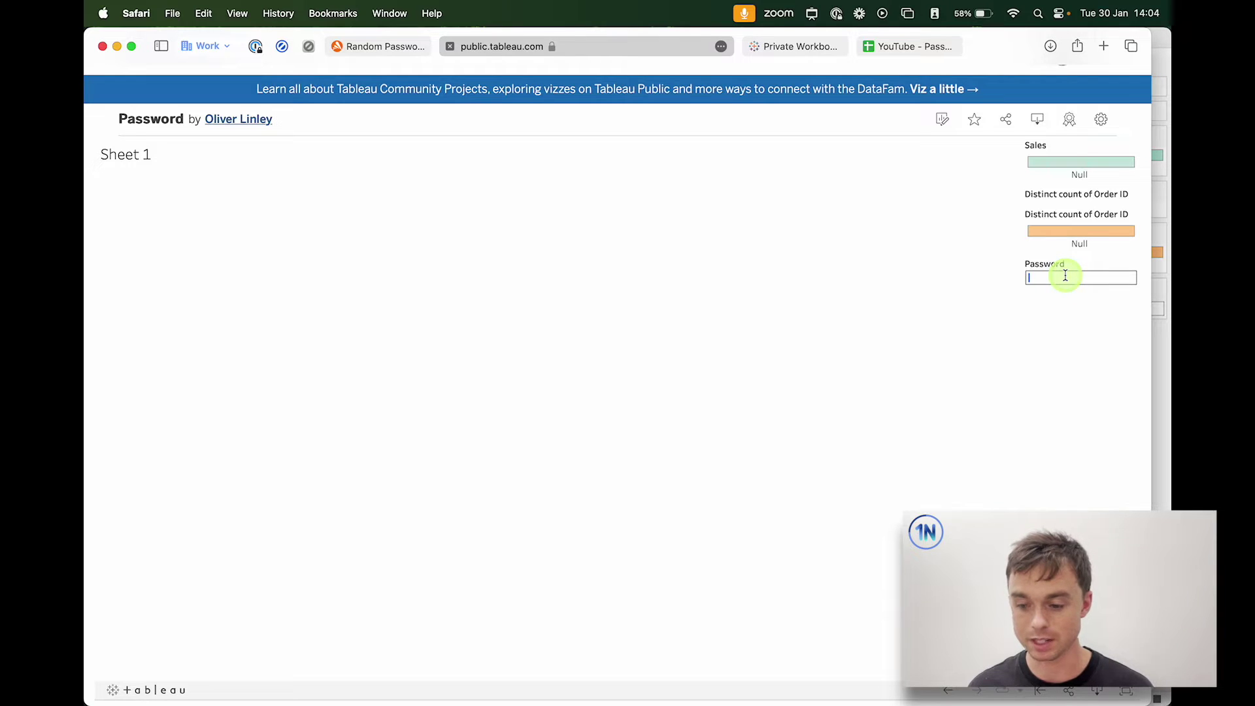
pyautogui.press('super+v')
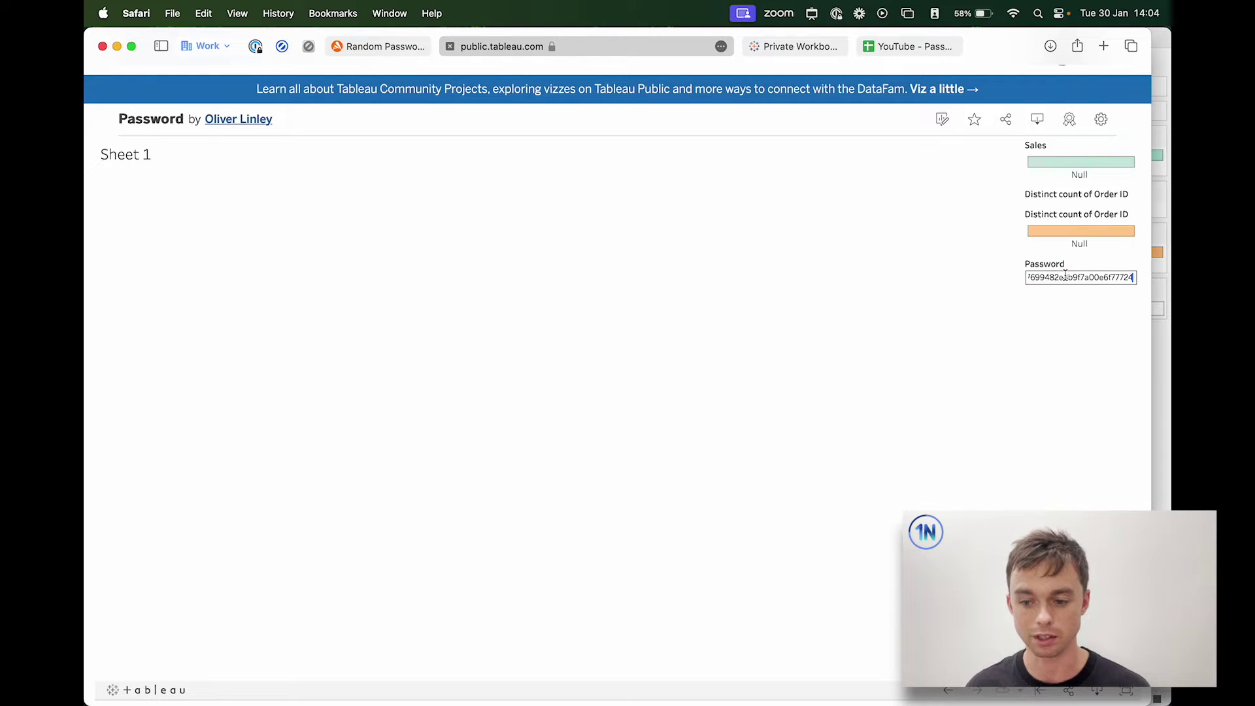
pyautogui.press('super+z')
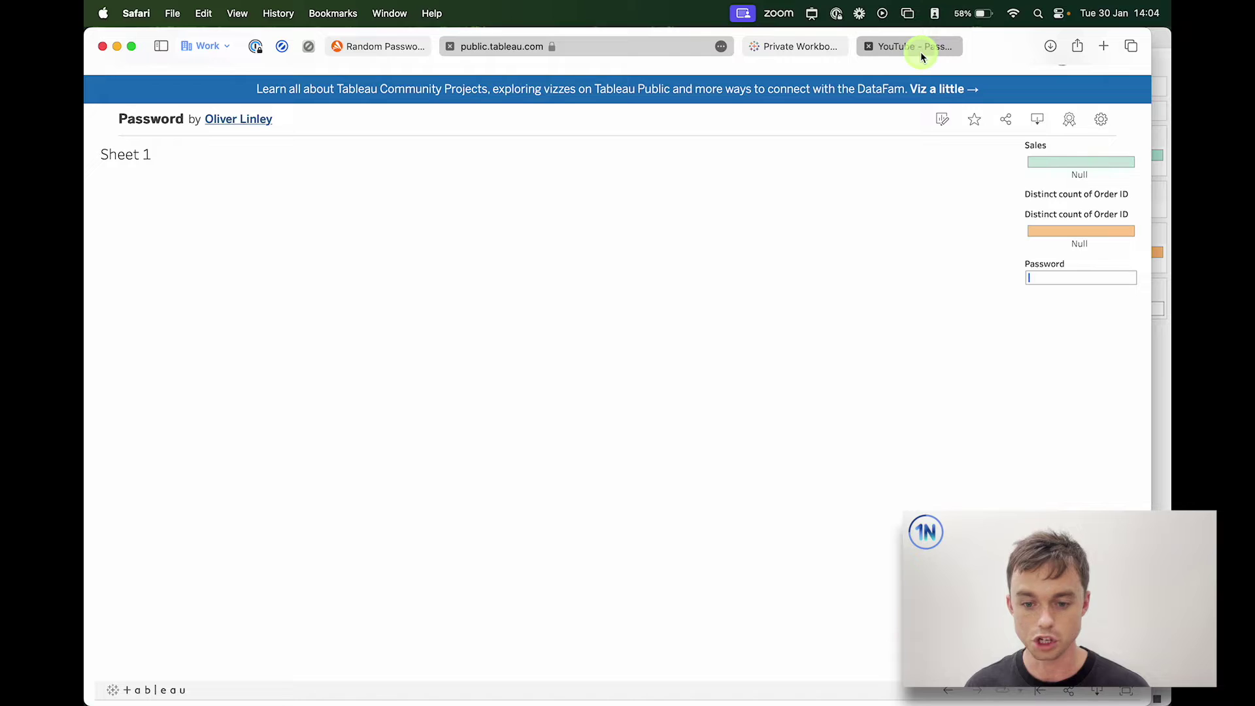
pyautogui.click(927, 48)
pyautogui.press('super+c')
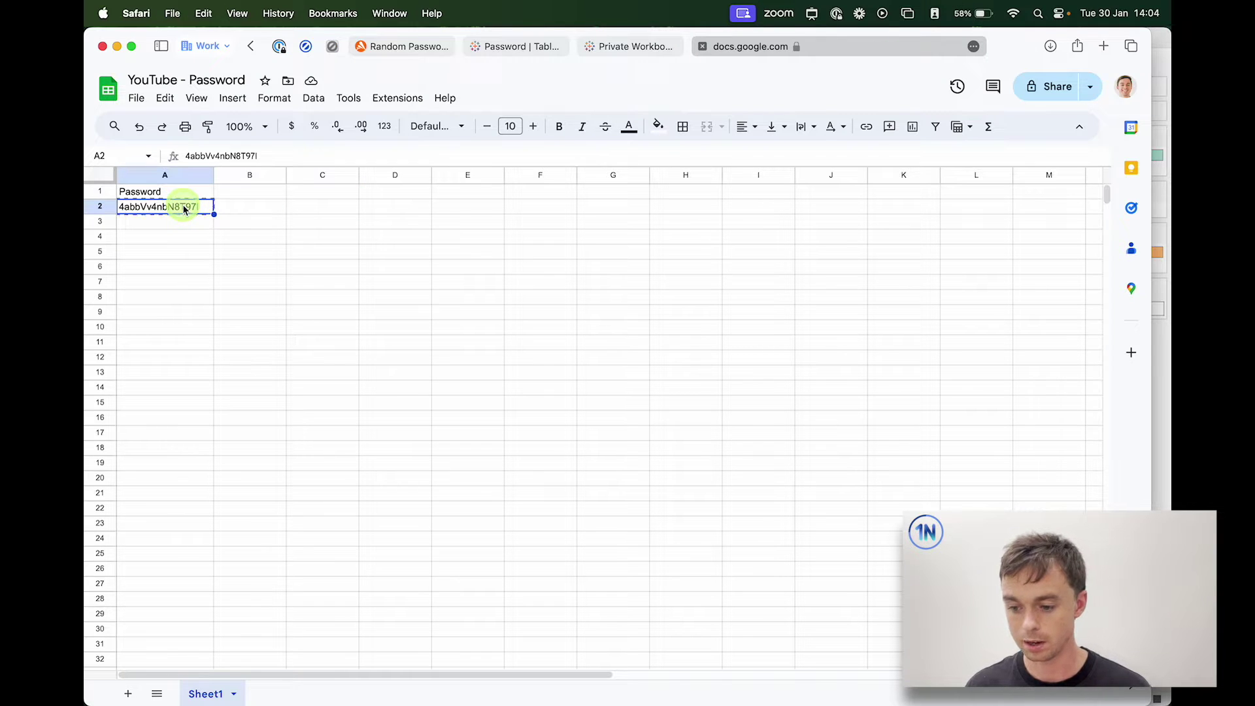
# Step: Paste the copied password into the Password box of the published Tableau Public viz
pyautogui.click(515, 46)
pyautogui.click(1027, 279)
pyautogui.press('super+v')
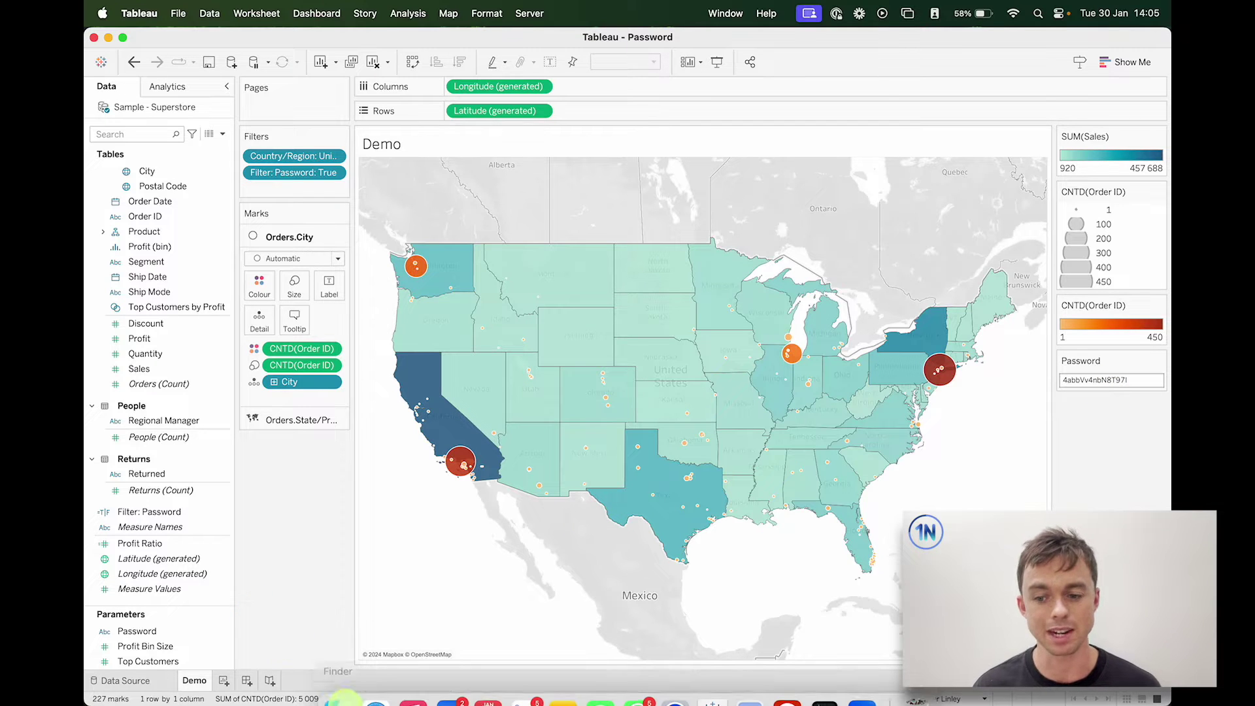
pyautogui.click(383, 692)
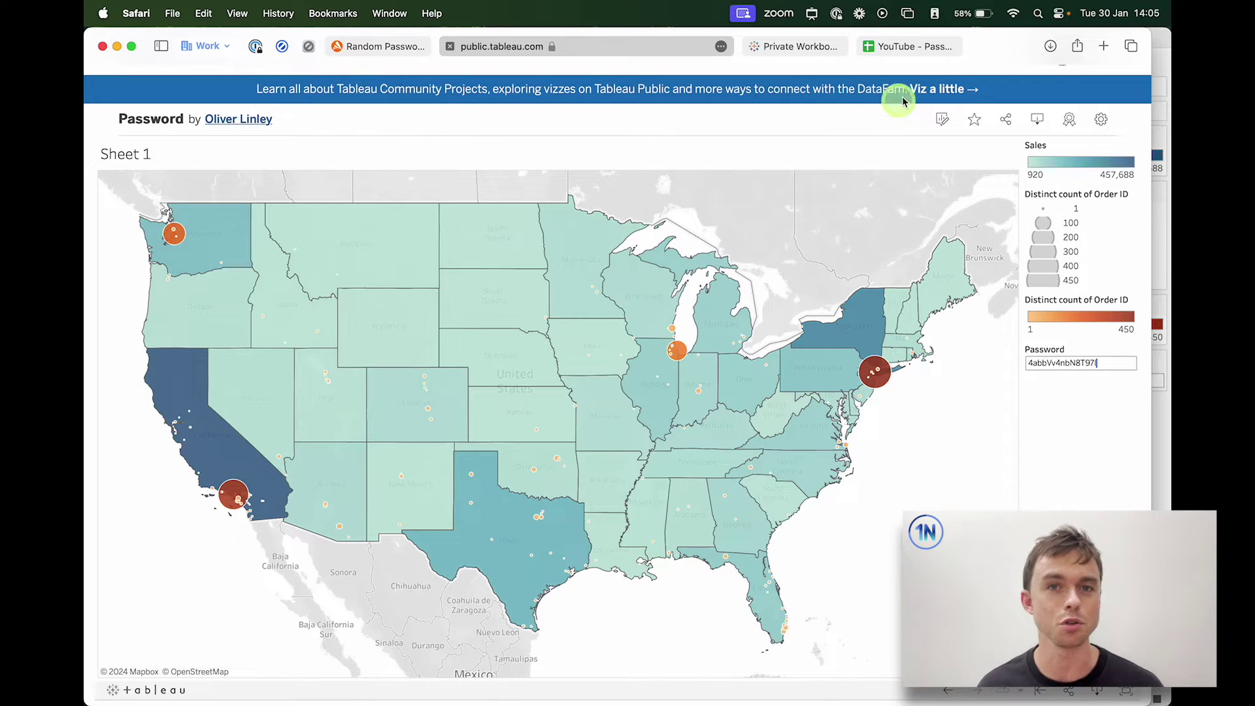
pyautogui.click(925, 54)
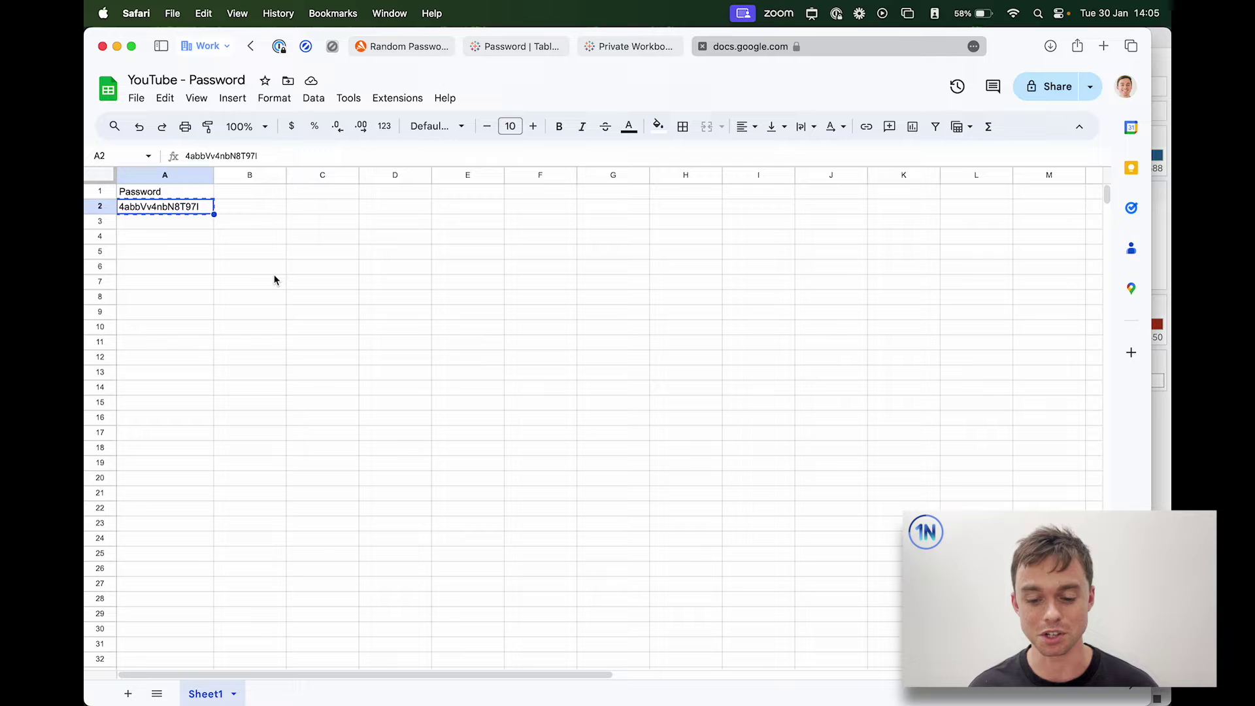
pyautogui.click(414, 45)
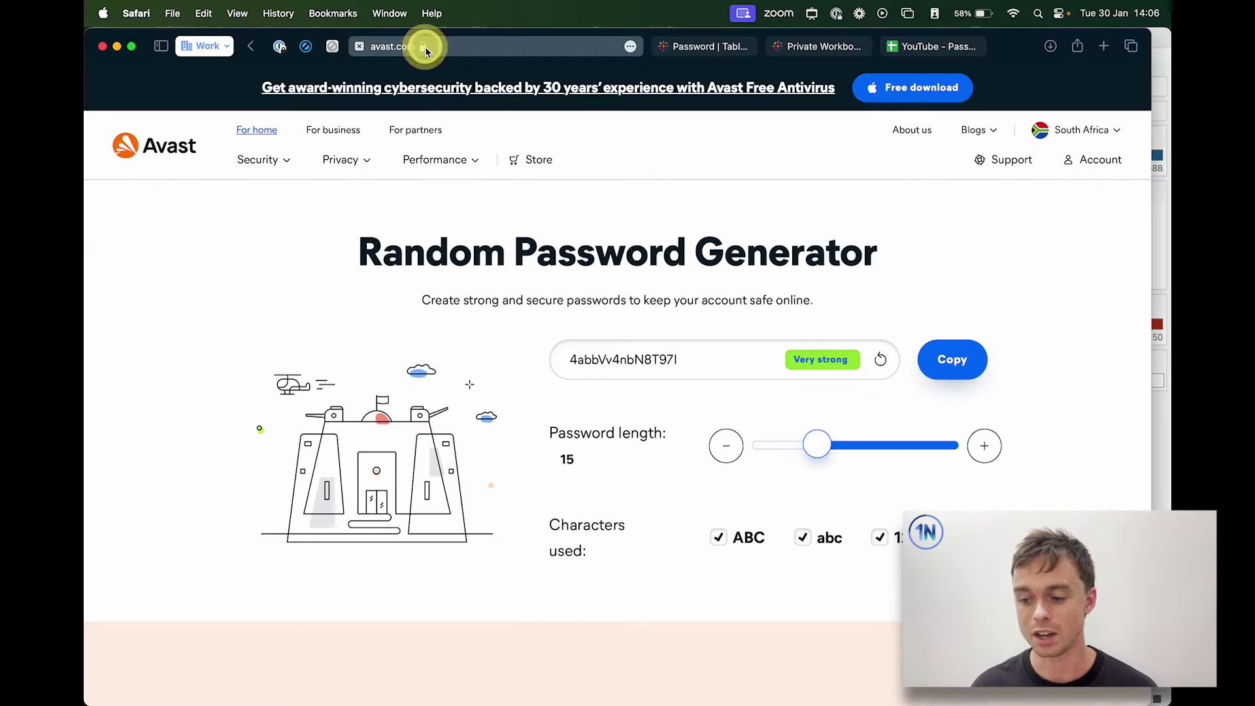
pyautogui.click(931, 46)
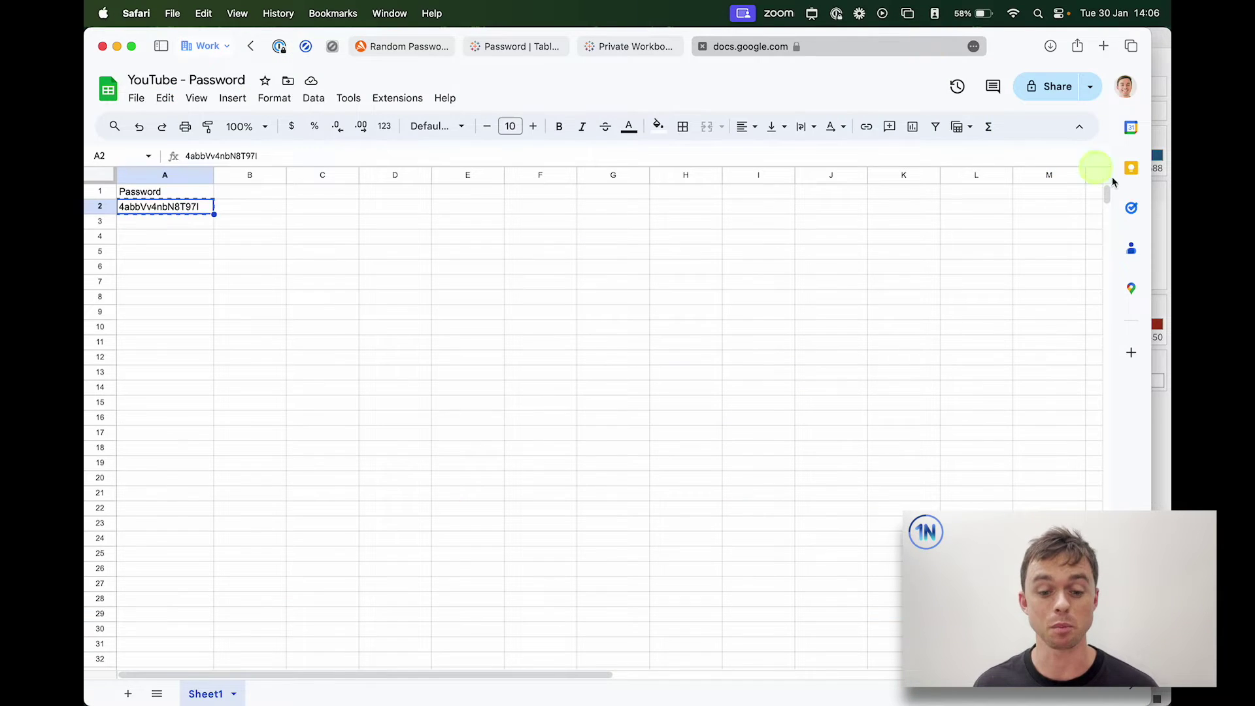
pyautogui.click(1162, 212)
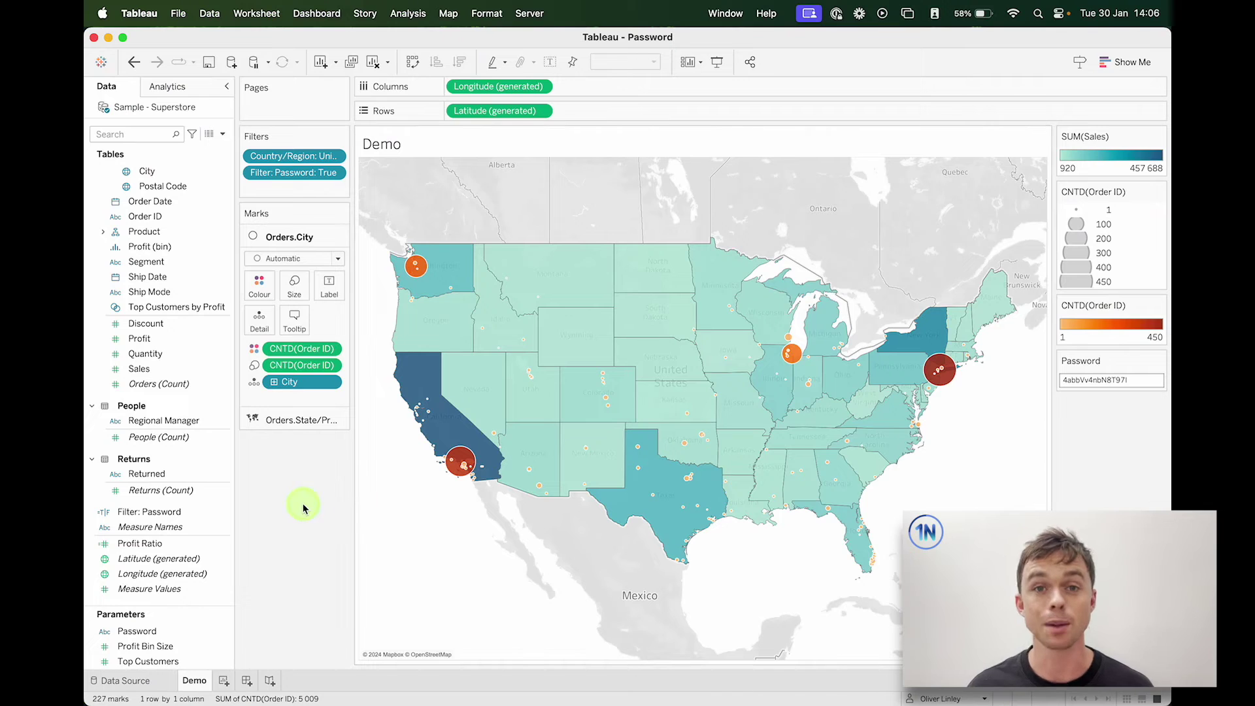
# Step: Create a String parameter 'Password Keper' allowing all values, and show its input box on the view
pyautogui.click(223, 135)
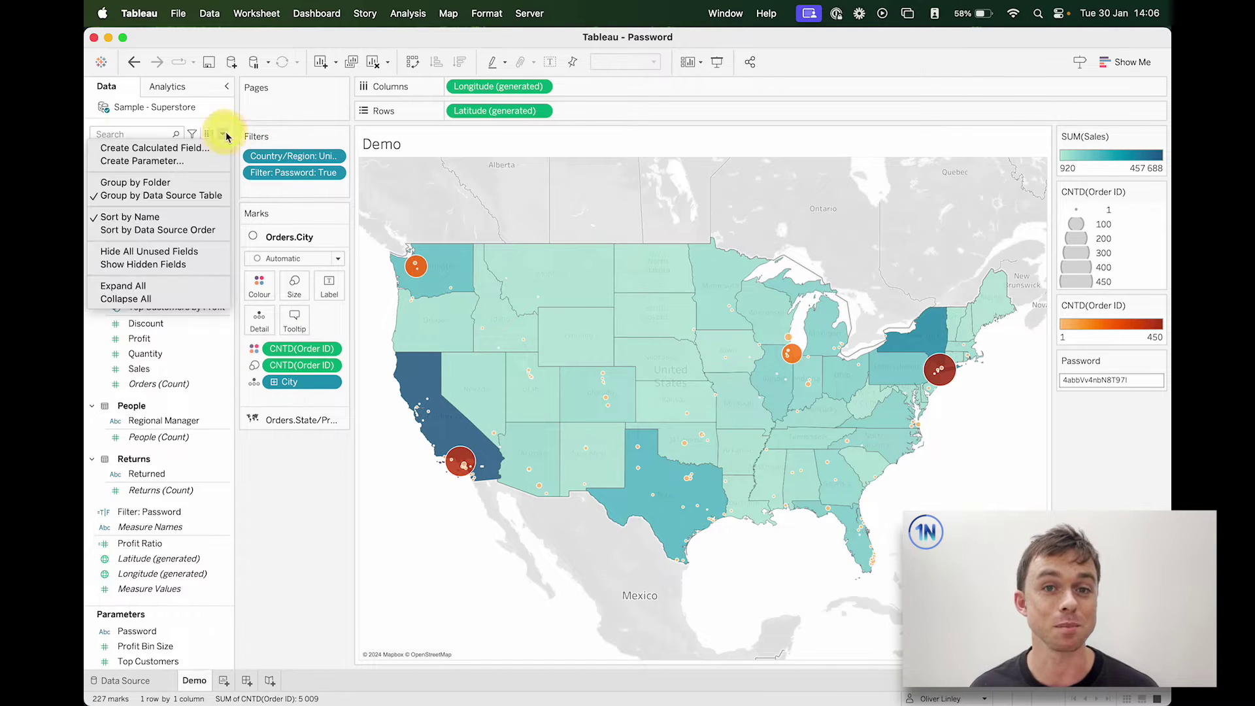
pyautogui.click(199, 163)
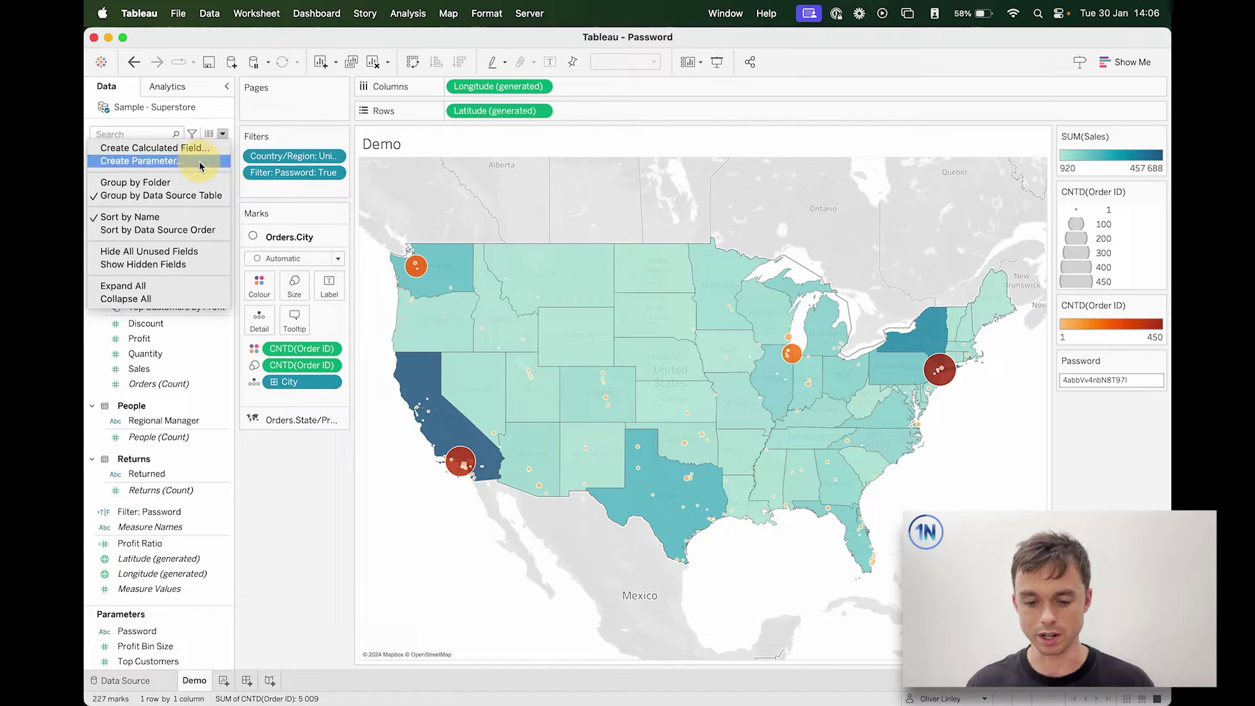
pyautogui.press('BackSpace')
pyautogui.write('Password Keper')
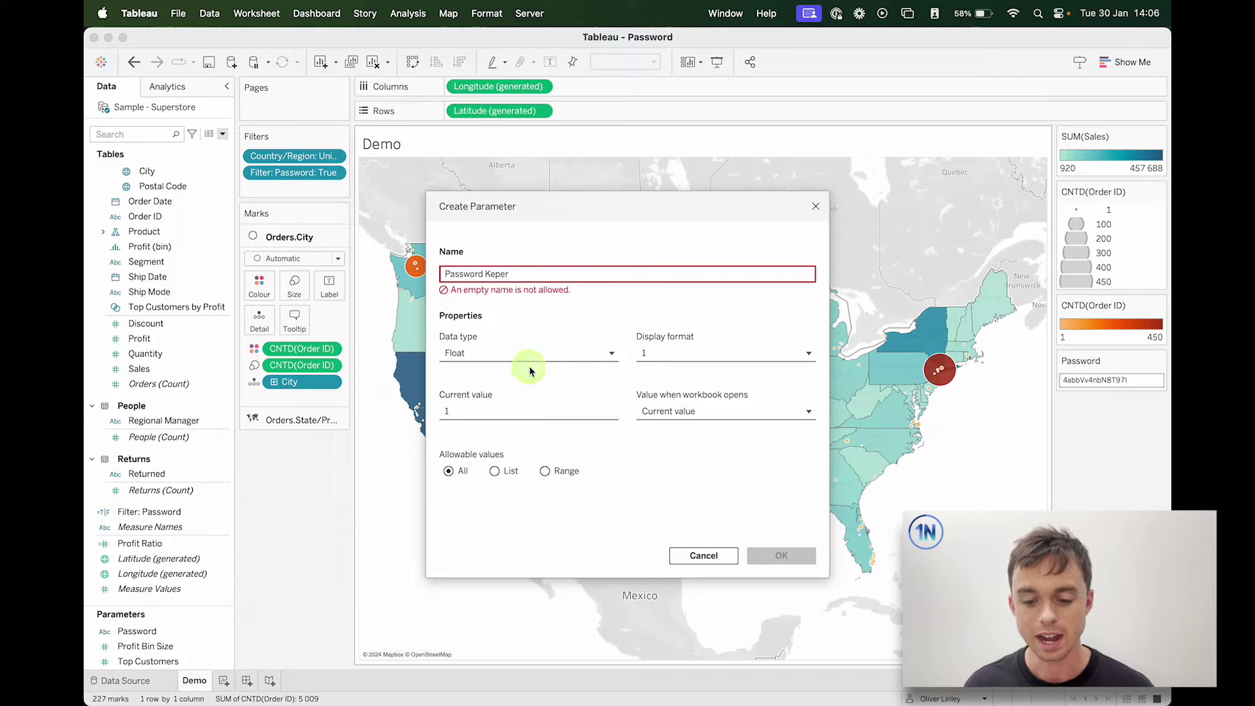
pyautogui.click(554, 343)
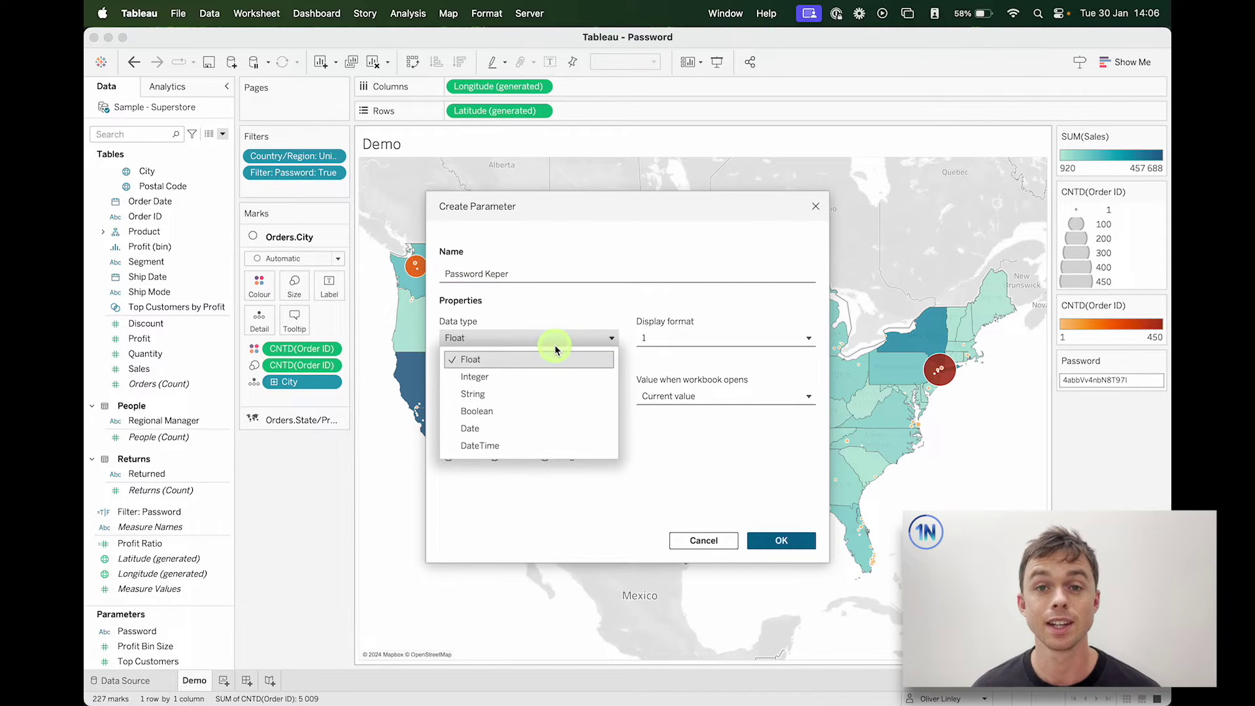
pyautogui.click(584, 396)
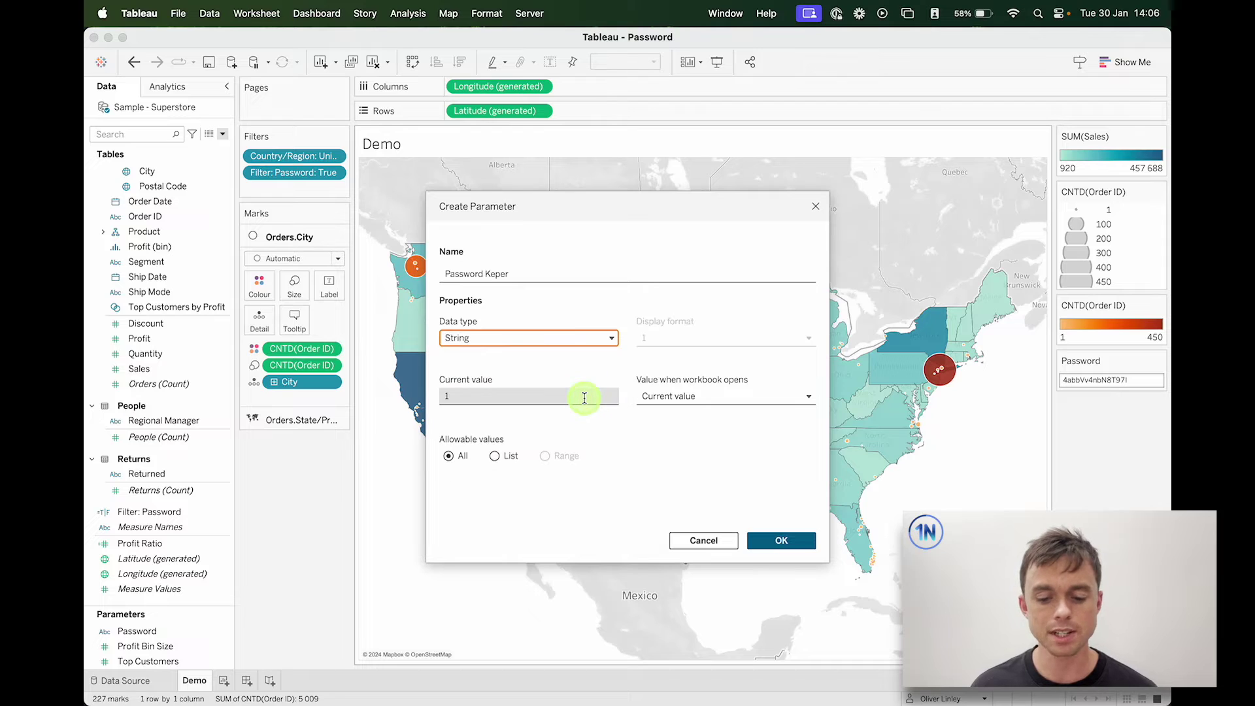
pyautogui.click(455, 455)
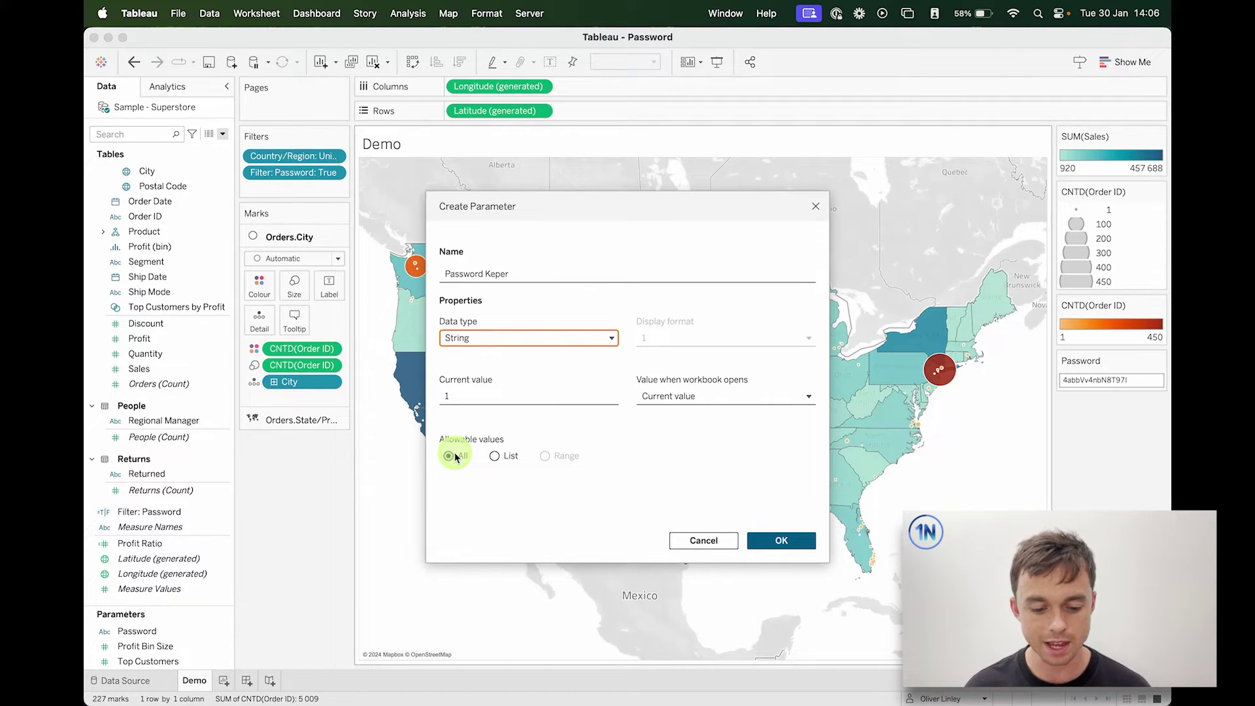
pyautogui.click(779, 537)
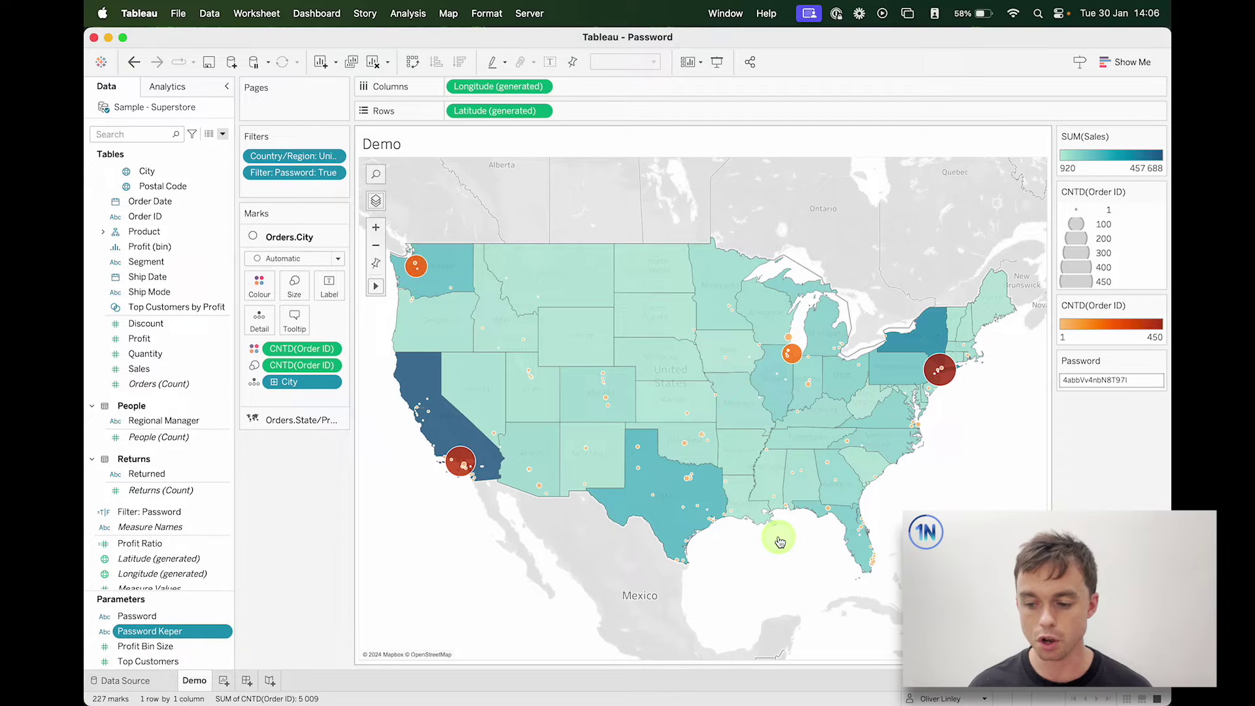
pyautogui.rightClick(160, 630)
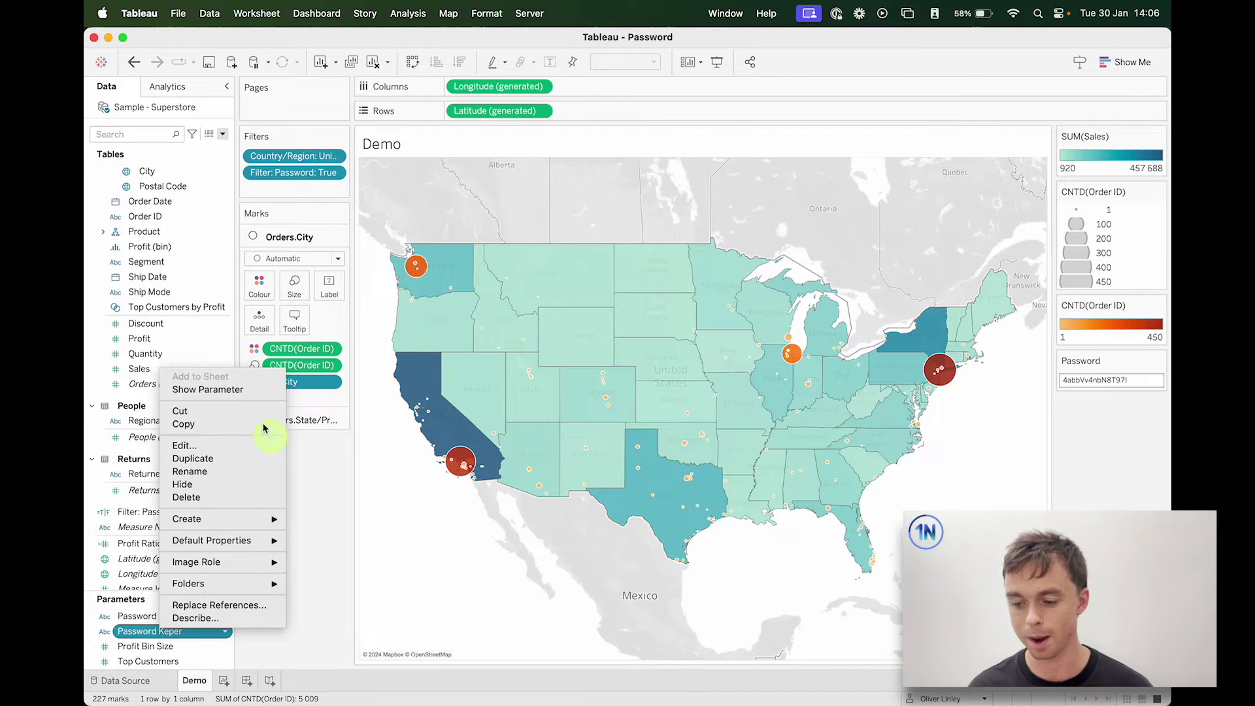
pyautogui.click(241, 389)
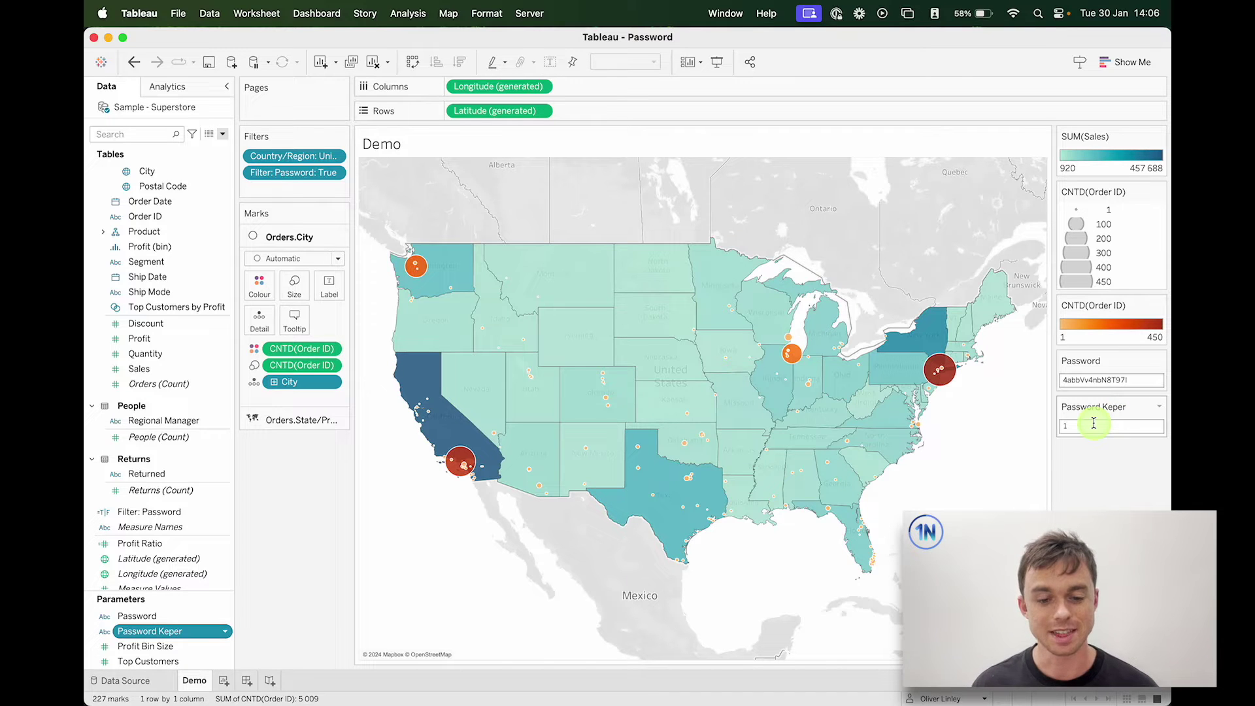
# Step: Create calculated field 'Filter: Password Keeper' as [Password Keper] = the pasted password in quotes
pyautogui.click(223, 134)
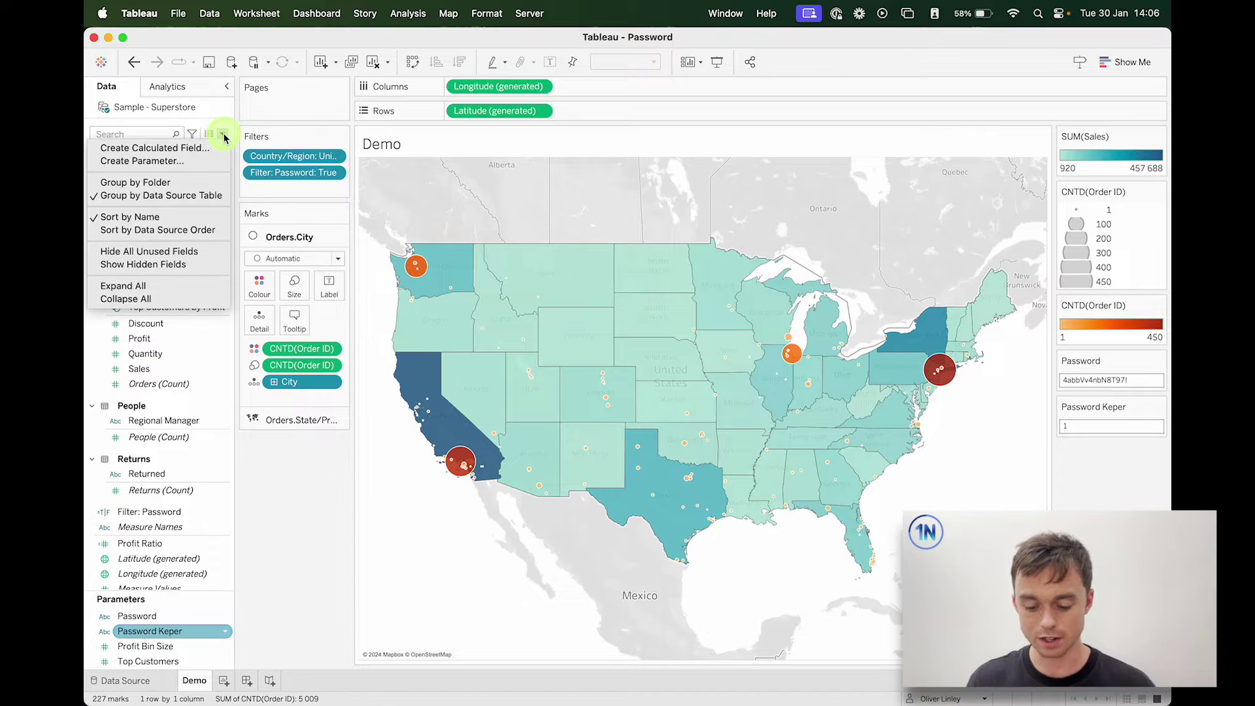
pyautogui.click(196, 148)
pyautogui.write('Filter: Password')
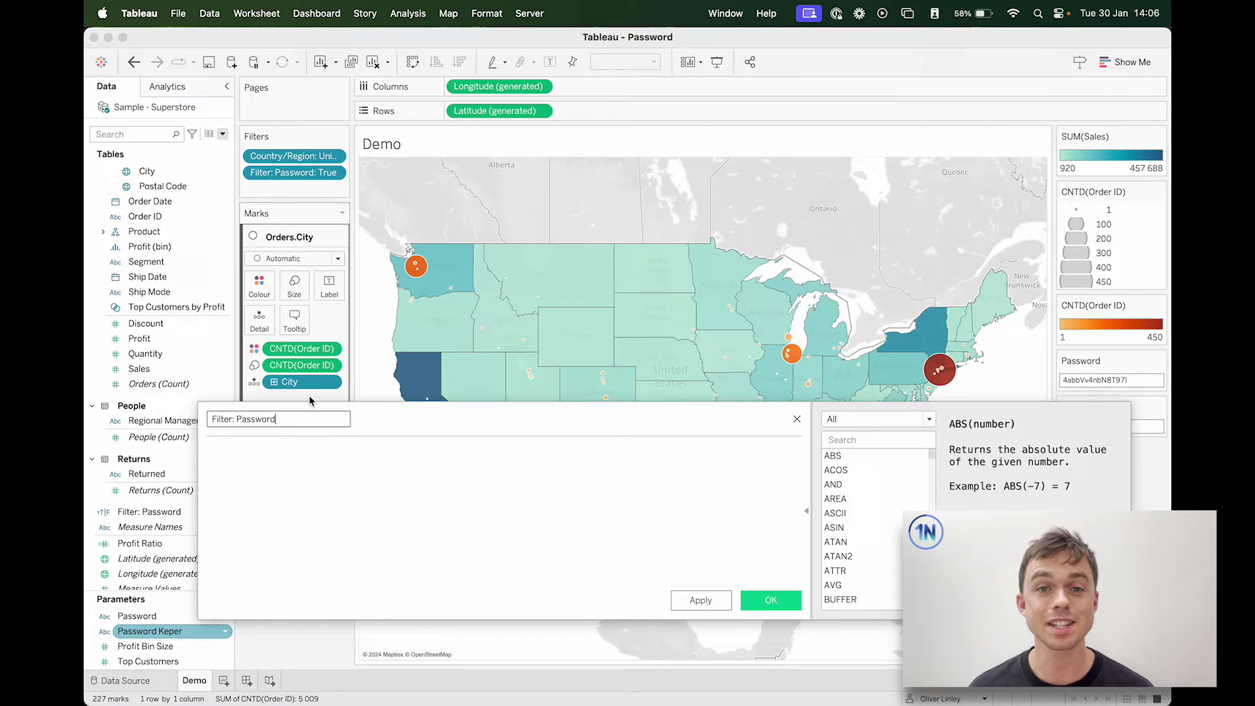
pyautogui.write(' Keeper')
pyautogui.press('Tab')
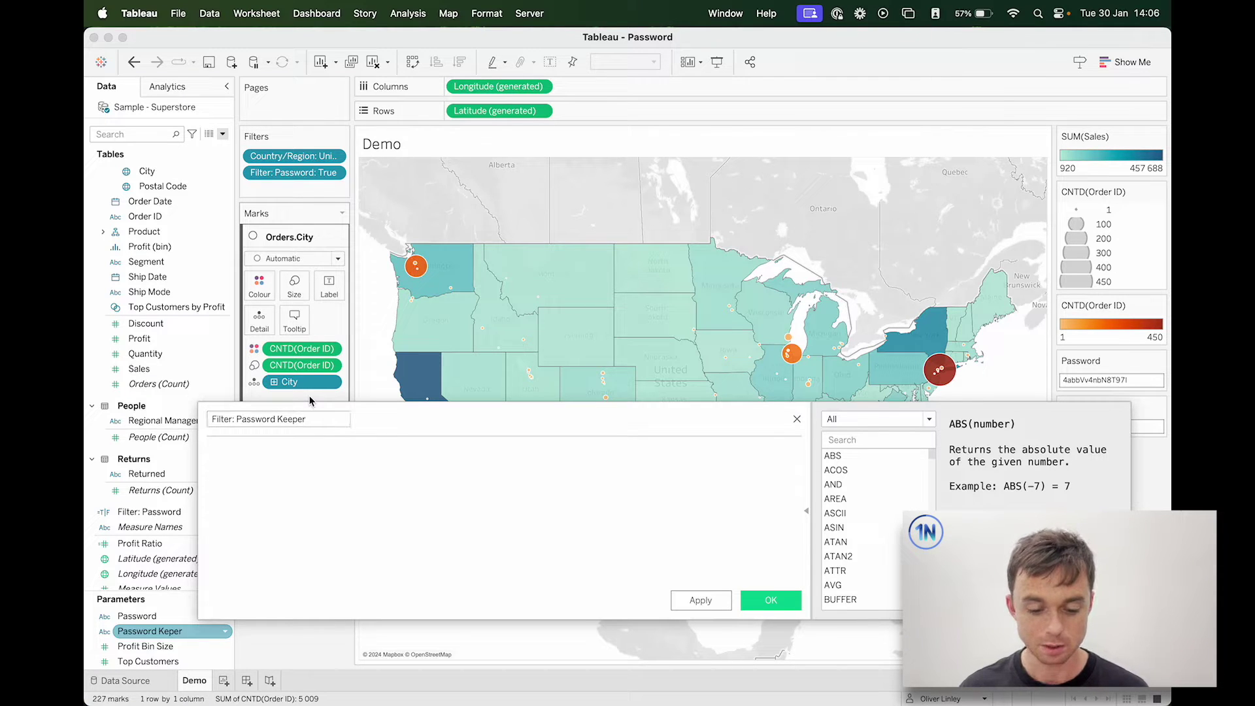
pyautogui.click(141, 632)
pyautogui.moveTo(142, 632); pyautogui.dragTo(266, 508)
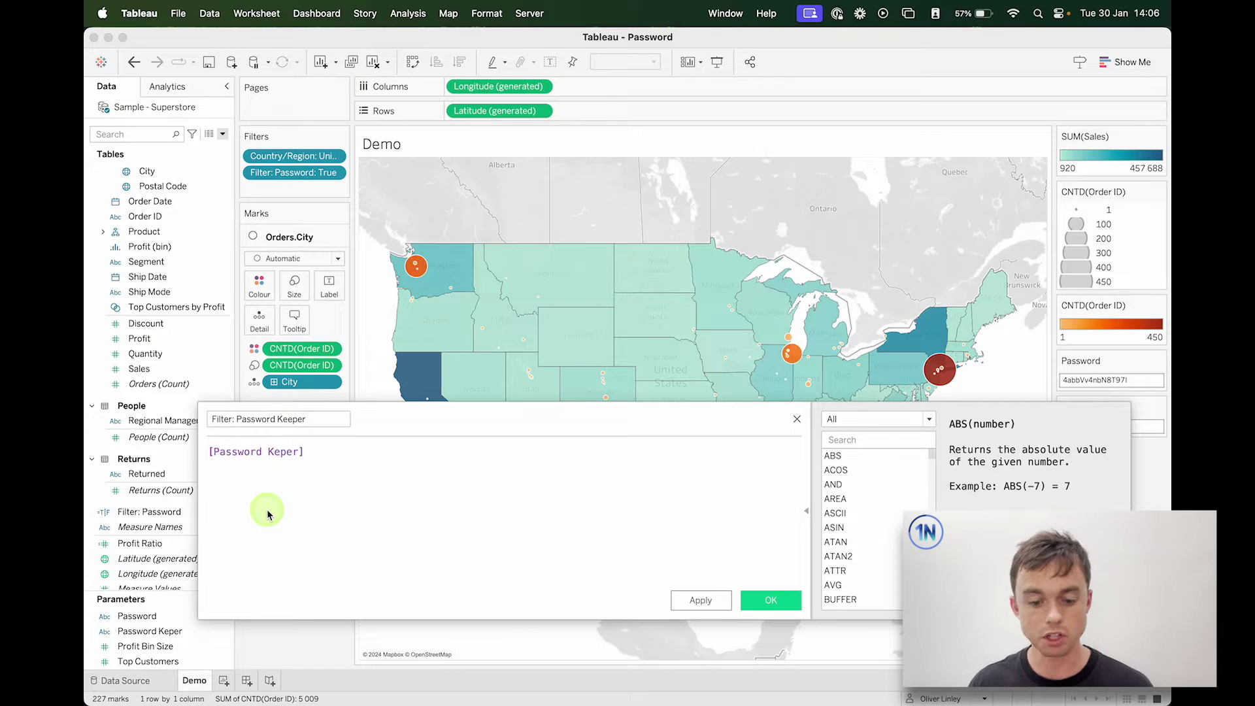
pyautogui.write('=')
pyautogui.press('super+v')
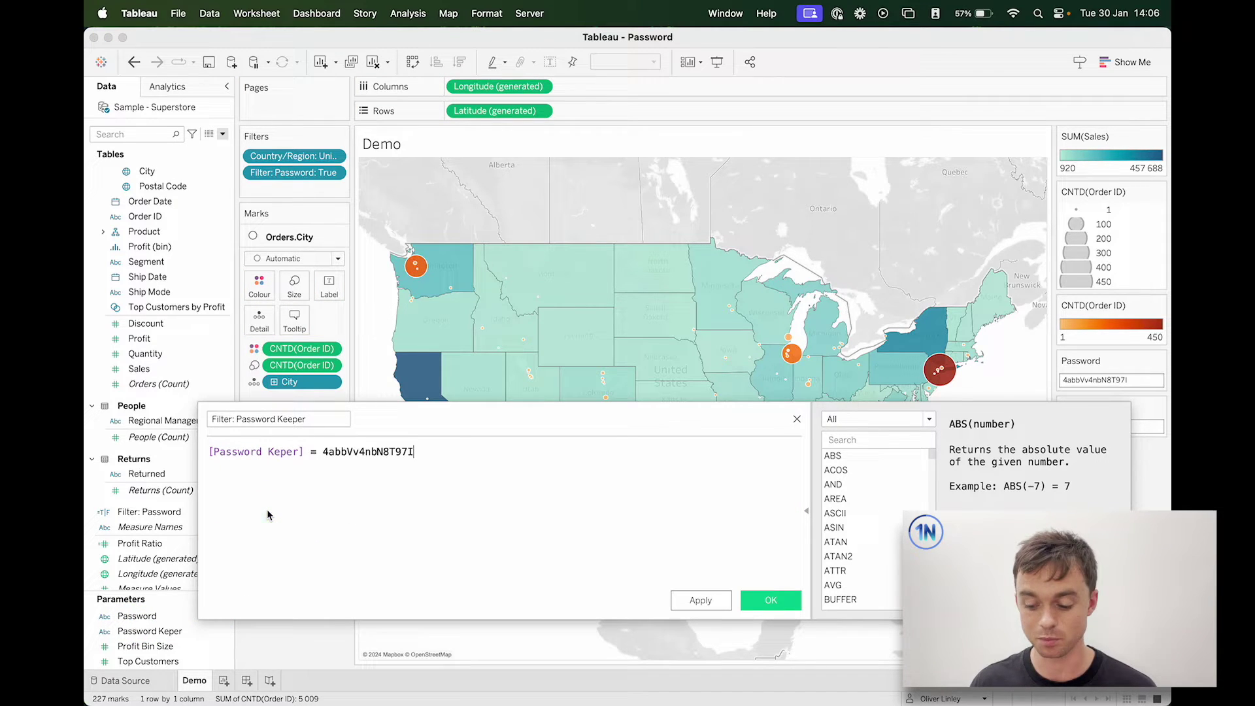
pyautogui.write("'")
pyautogui.click(324, 452)
pyautogui.write("'")
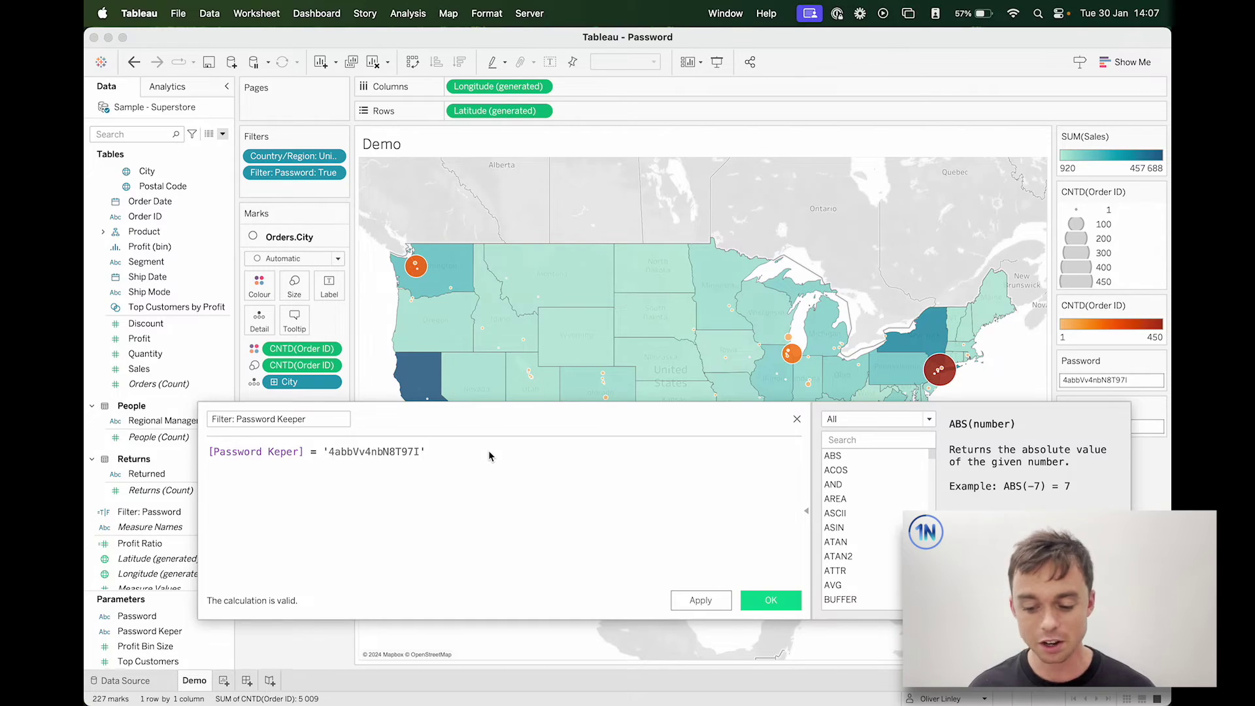
pyautogui.click(779, 602)
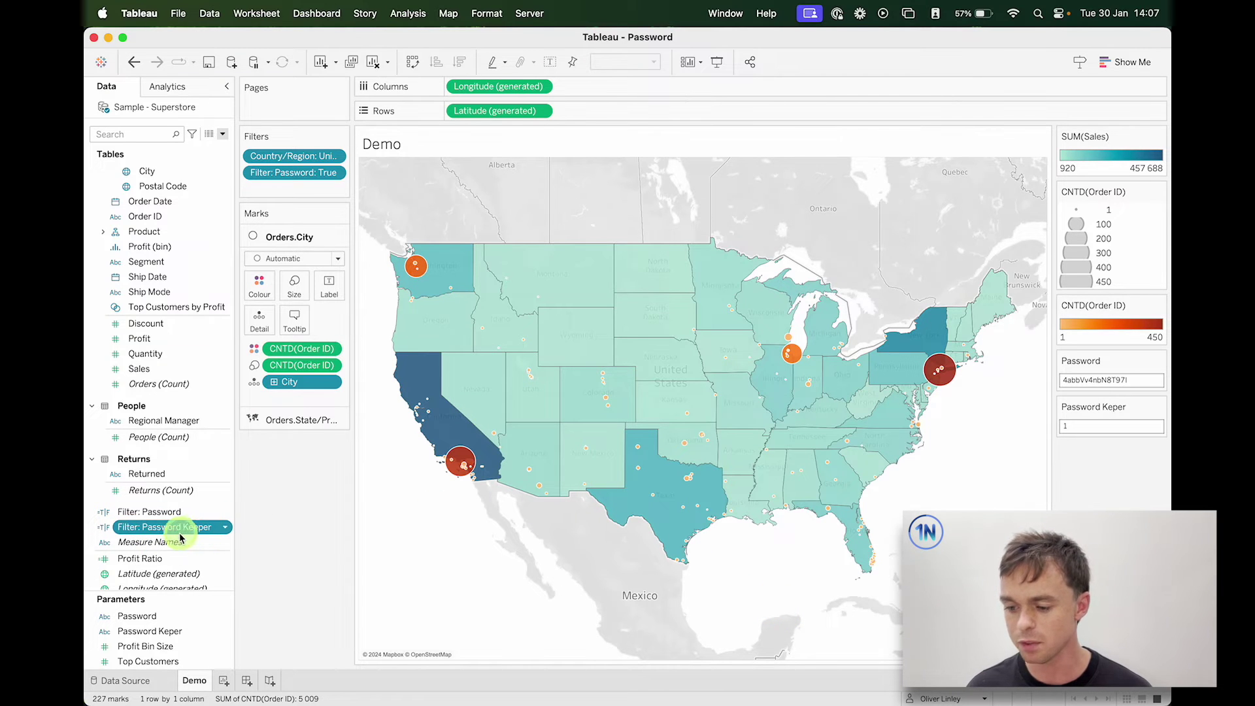
# Step: Hide the old Password parameter card and drag the Filter: Password pill off the Filters shelf
pyautogui.click(1158, 360)
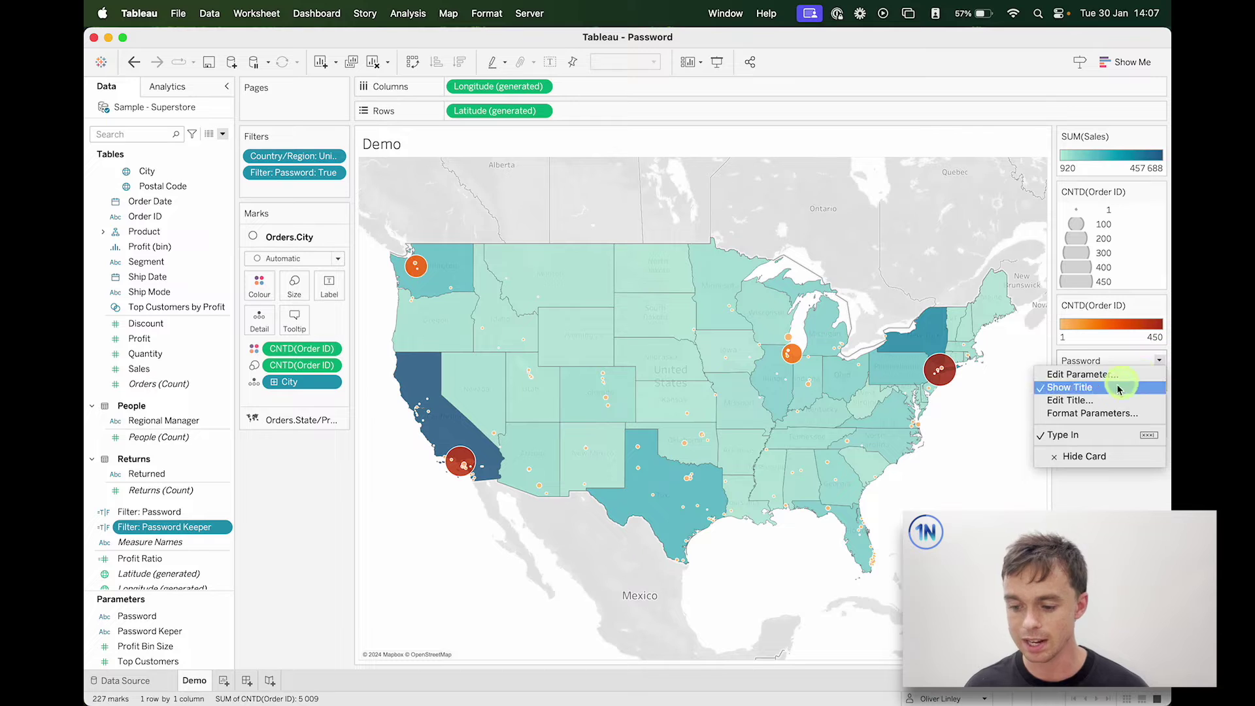
pyautogui.click(1105, 457)
pyautogui.moveTo(310, 172); pyautogui.dragTo(311, 540)
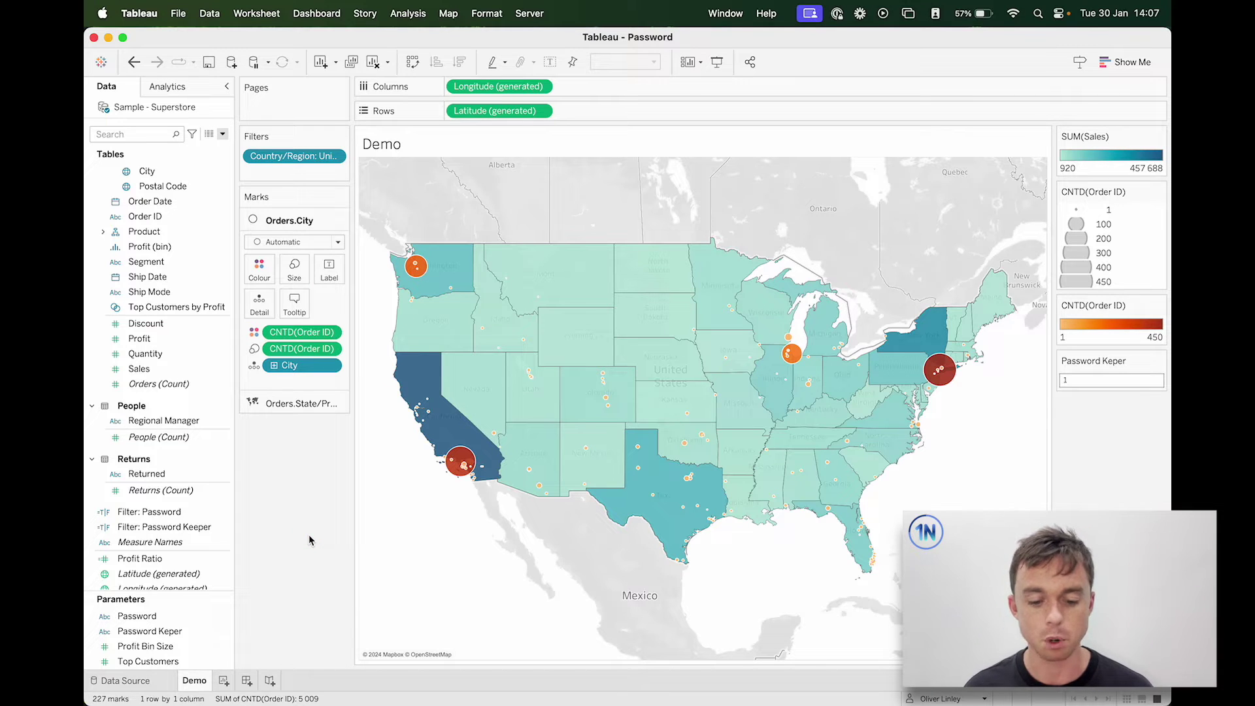
# Step: Drag Filter: Password Keeper onto Filters, cancel, then drag it on again to reopen its filter dialog
pyautogui.moveTo(163, 526); pyautogui.dragTo(308, 171)
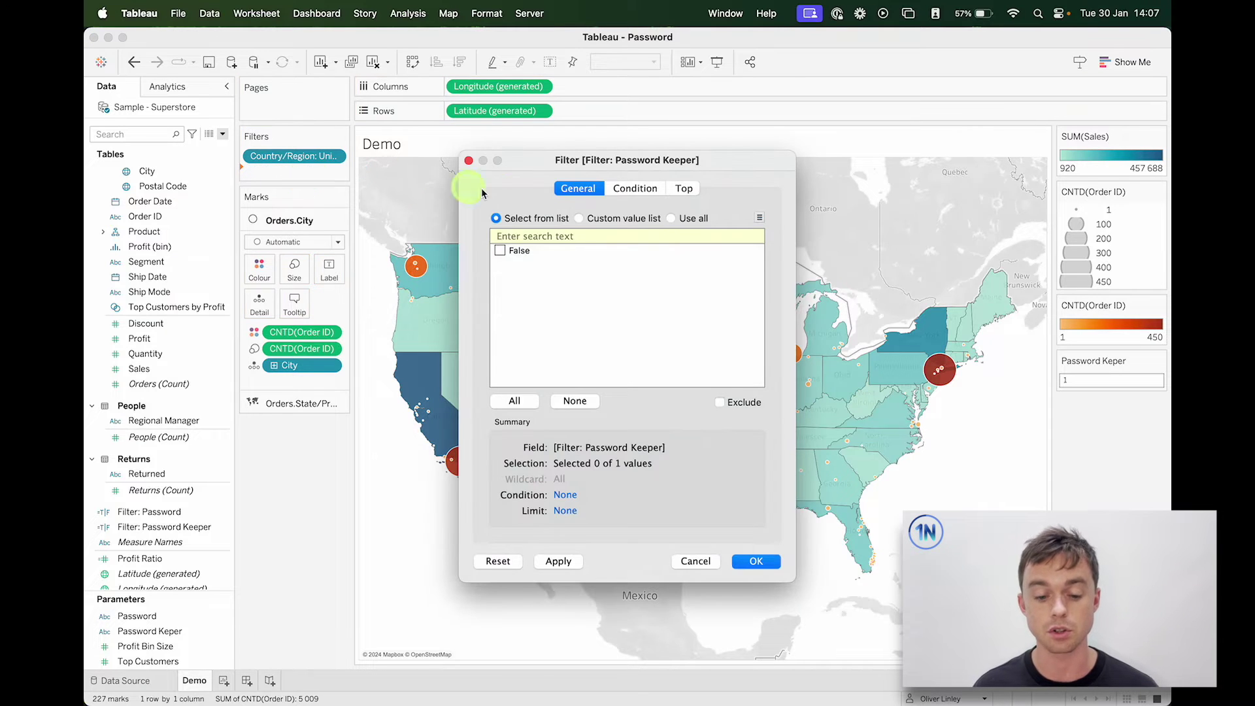
pyautogui.click(703, 561)
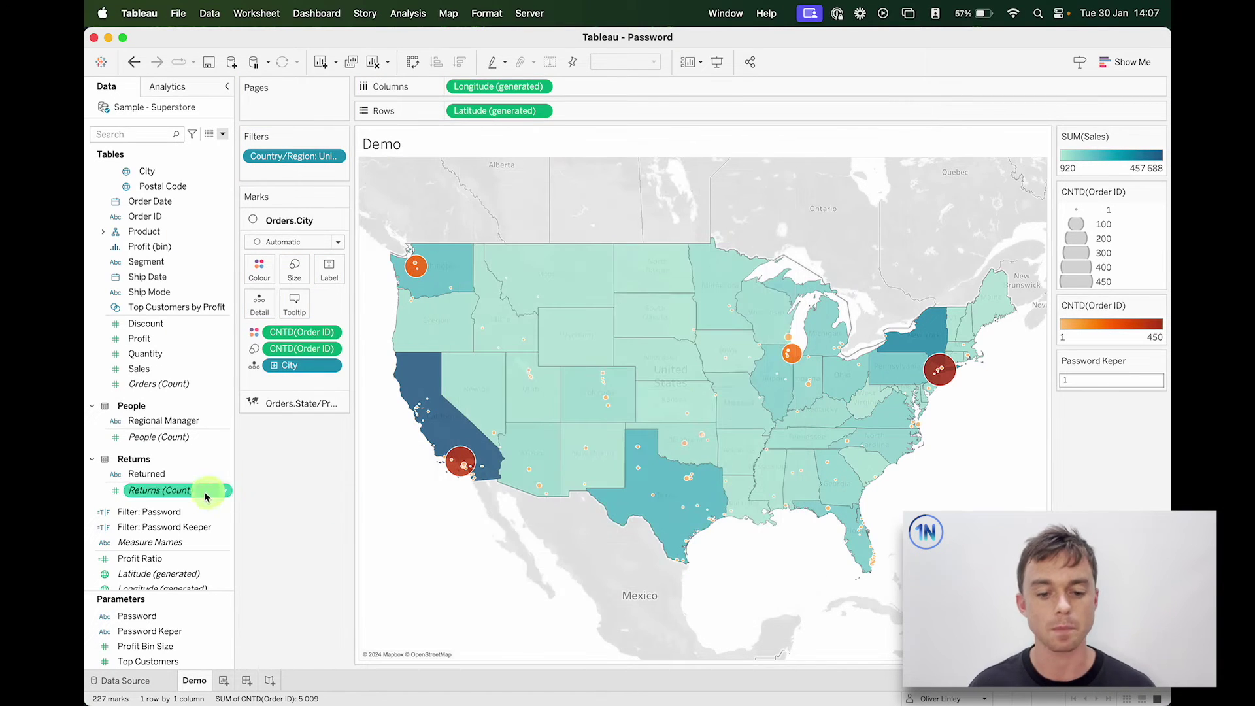
pyautogui.moveTo(173, 526); pyautogui.dragTo(300, 168)
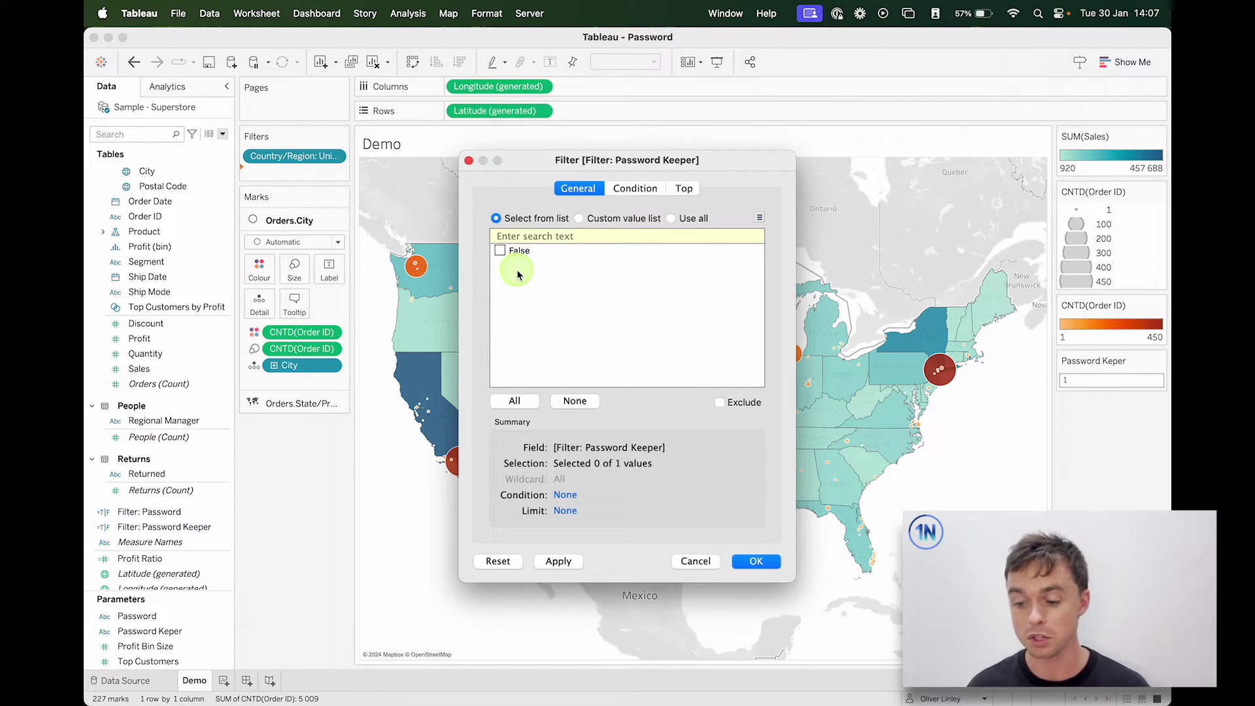
# Step: Cancel the filter dialog and paste the password as the Password Keper parameter value
pyautogui.click(697, 561)
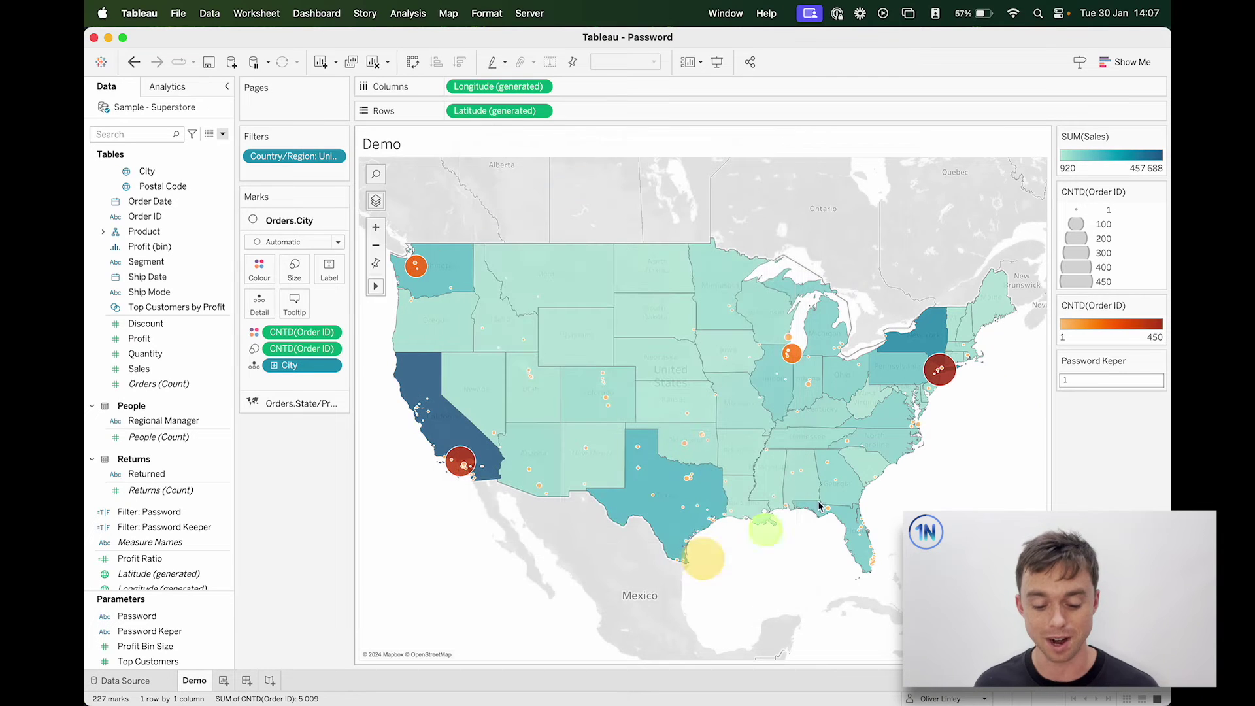
pyautogui.click(1112, 375)
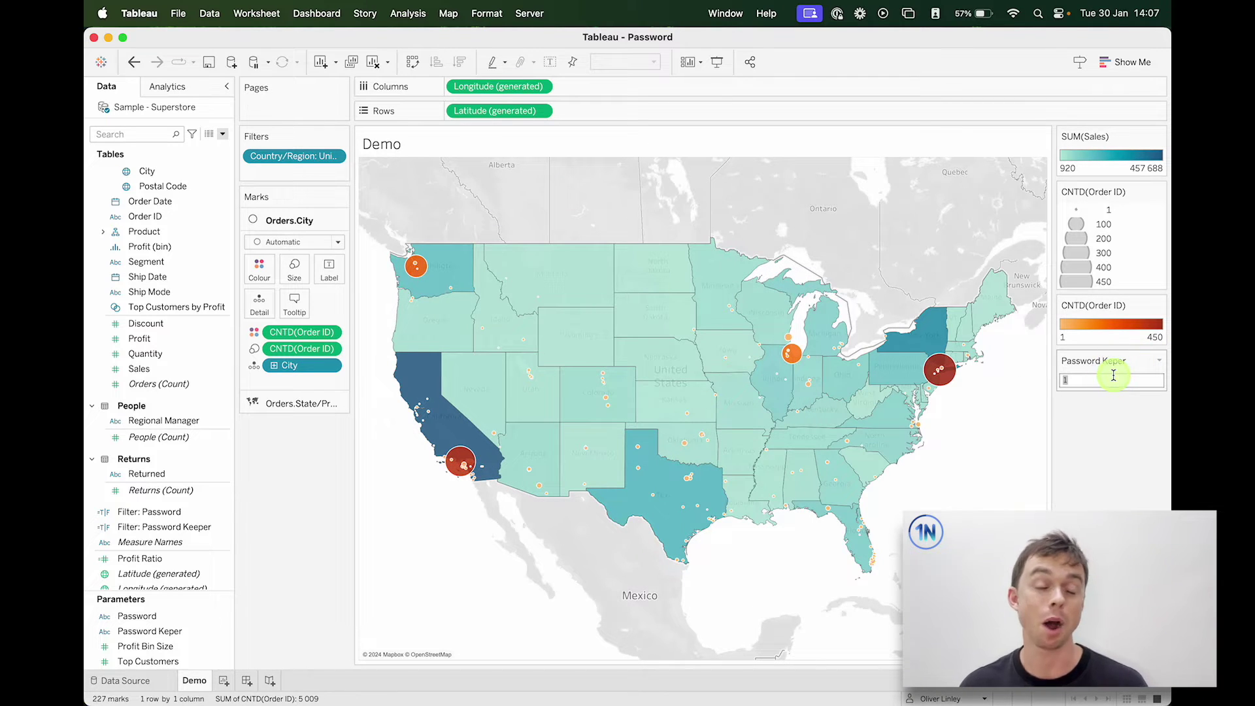
pyautogui.press('super+v')
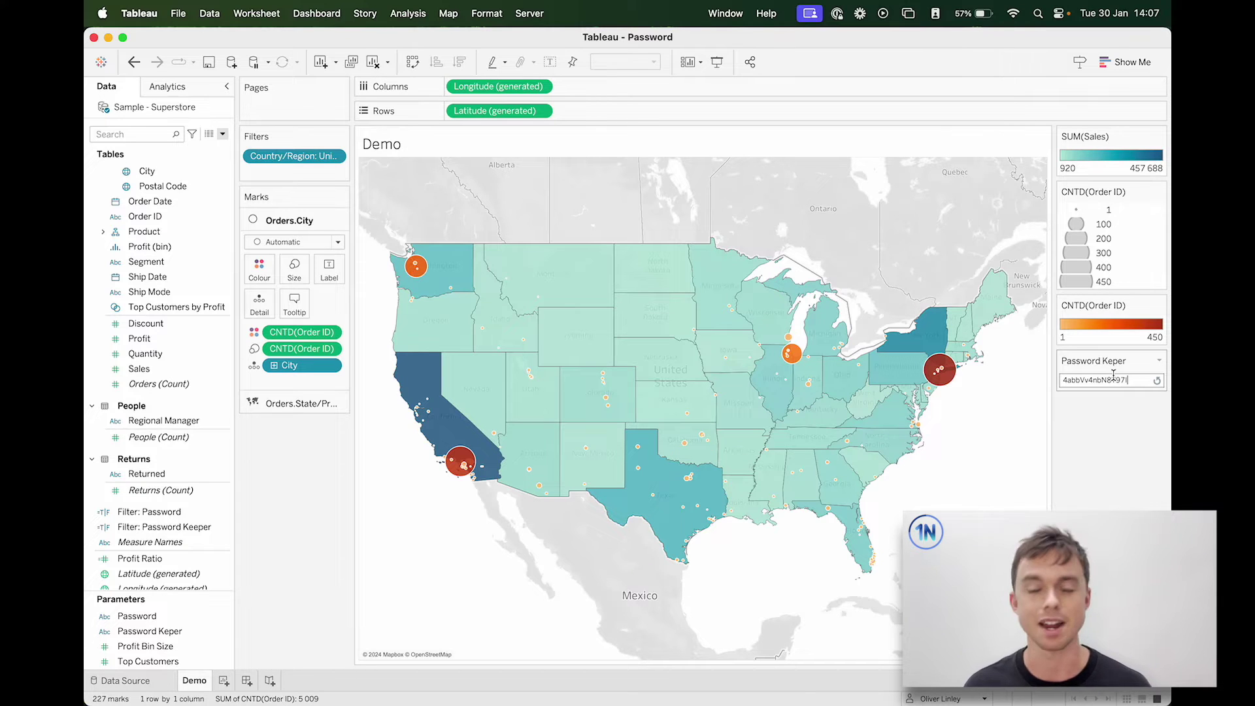
pyautogui.click(1106, 484)
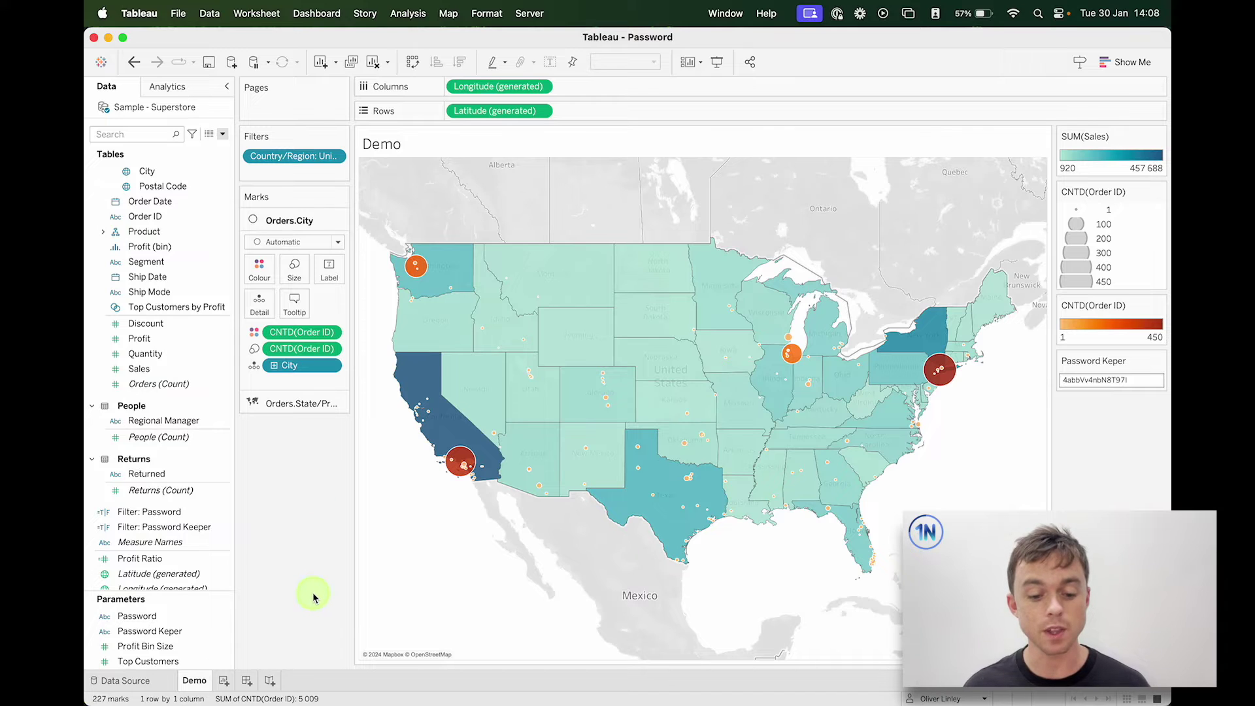
# Step: Add Filter: Password Keeper to the Filters shelf, keeping only True
pyautogui.click(213, 561)
pyautogui.moveTo(196, 526); pyautogui.dragTo(303, 174)
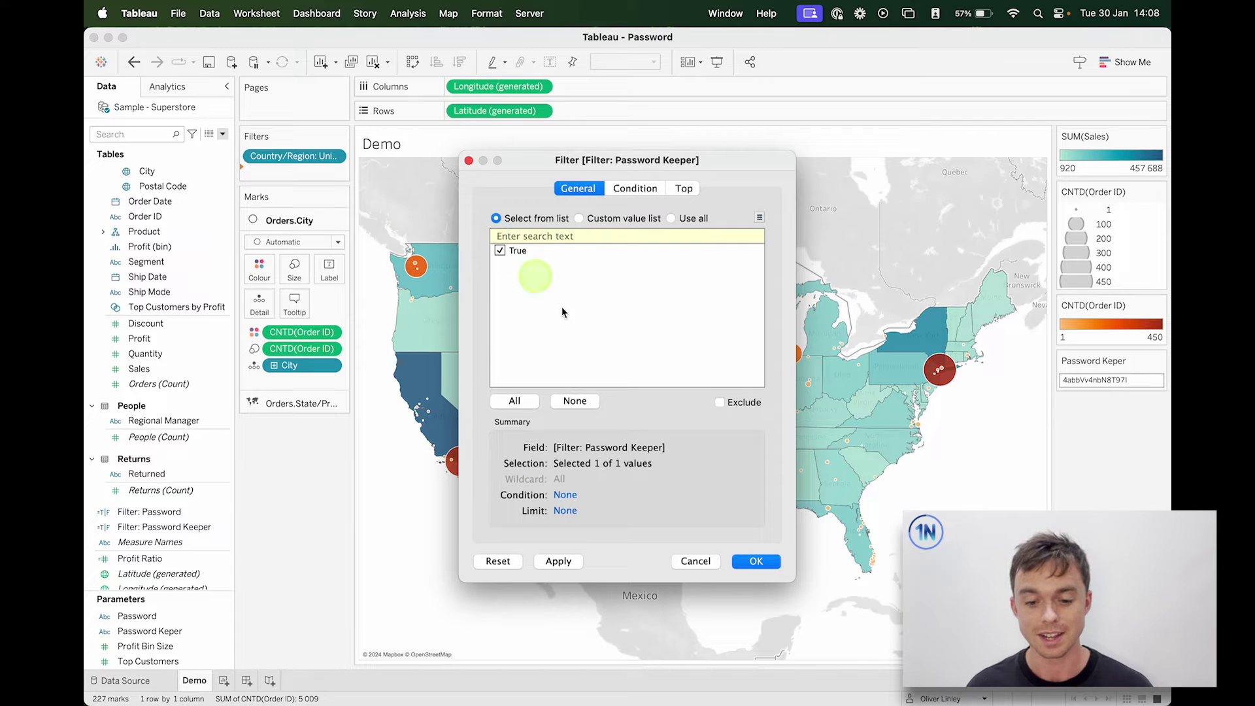
pyautogui.click(761, 566)
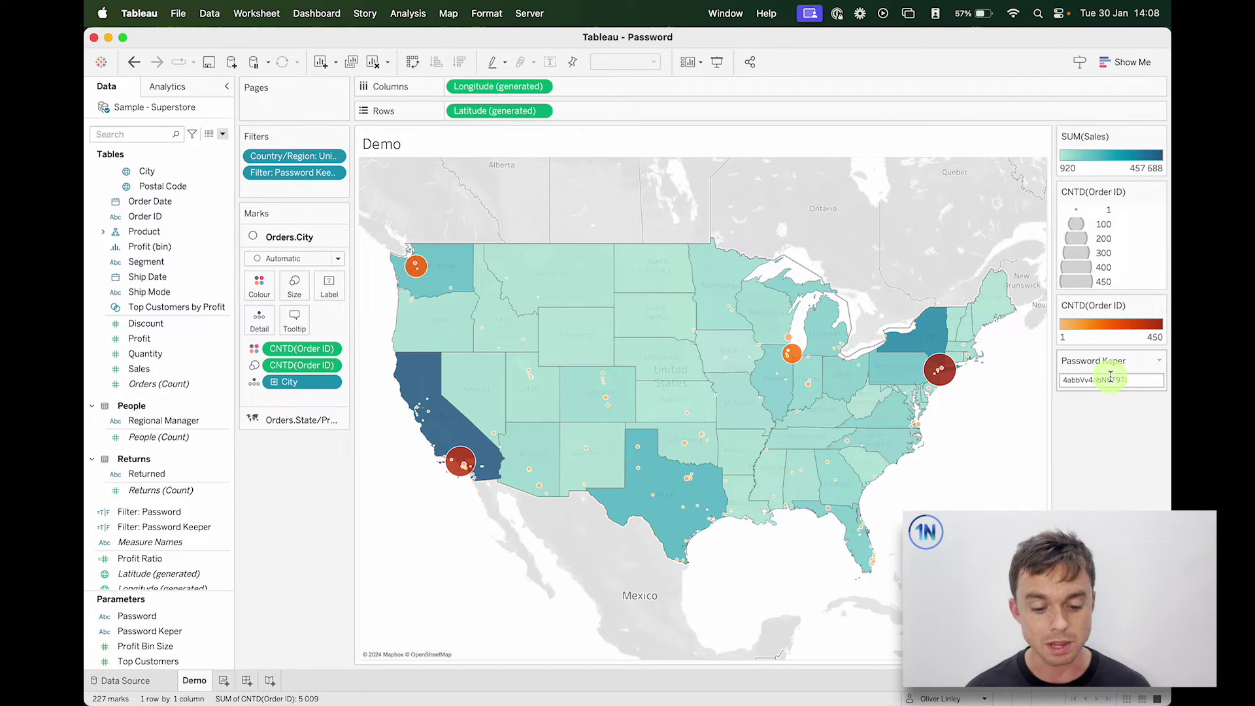
pyautogui.click(171, 527)
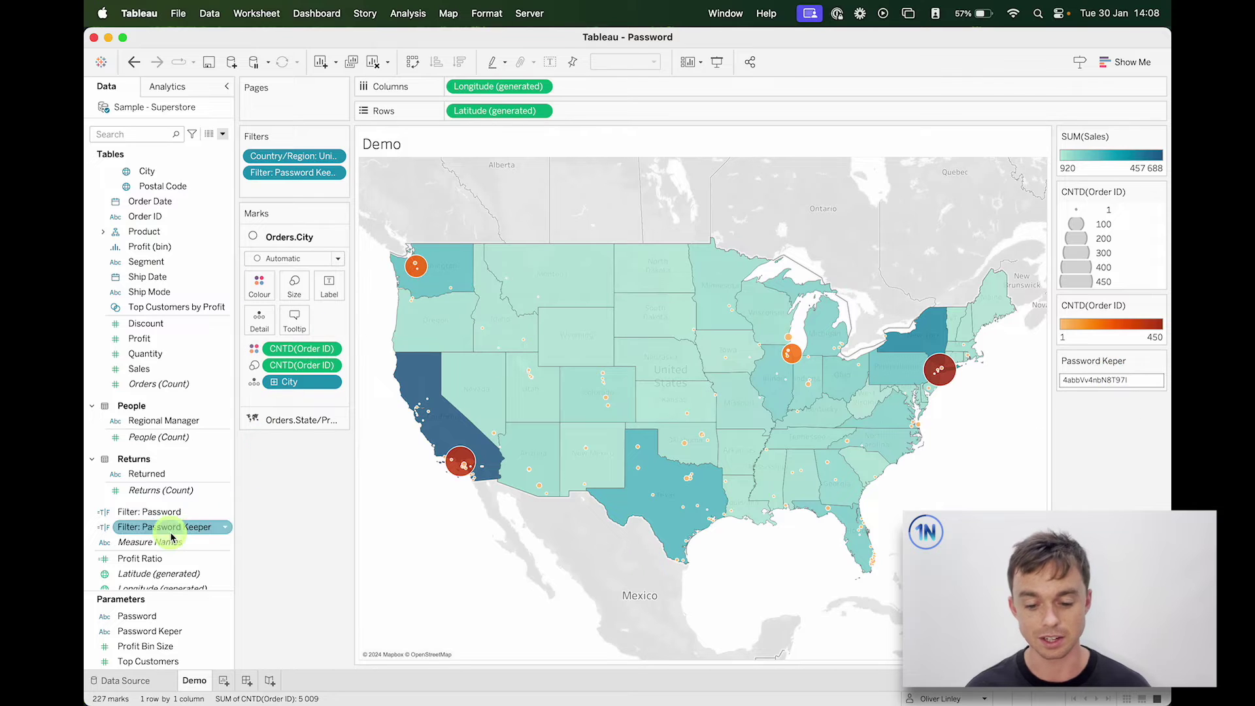
pyautogui.rightClick(171, 526)
pyautogui.click(241, 296)
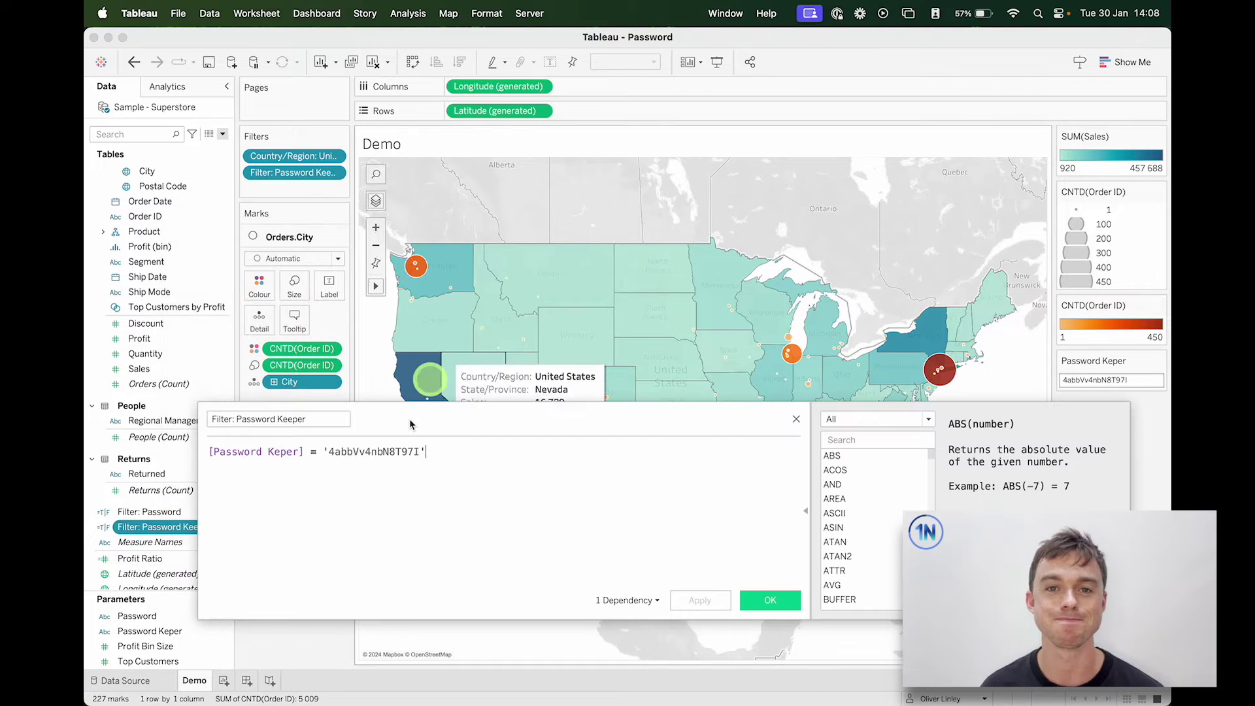
pyautogui.moveTo(323, 451); pyautogui.dragTo(423, 451)
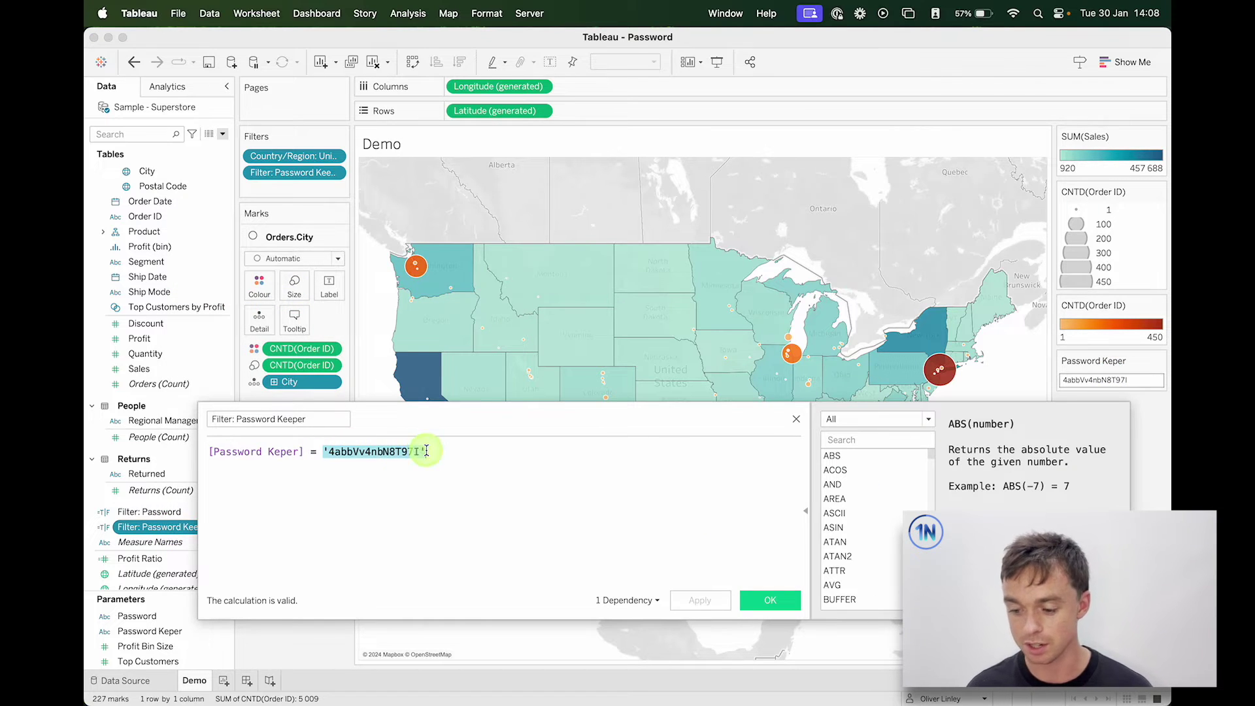
pyautogui.click(796, 420)
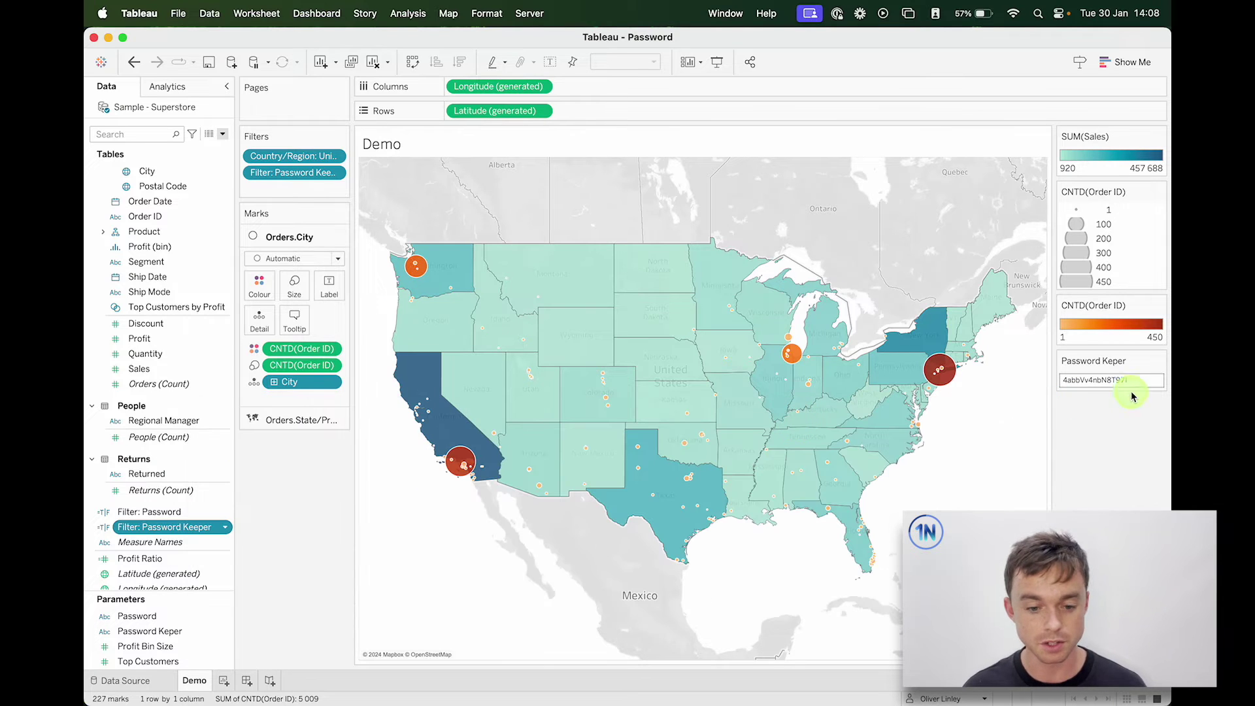
pyautogui.click(1116, 382)
pyautogui.write('1')
pyautogui.press('Return')
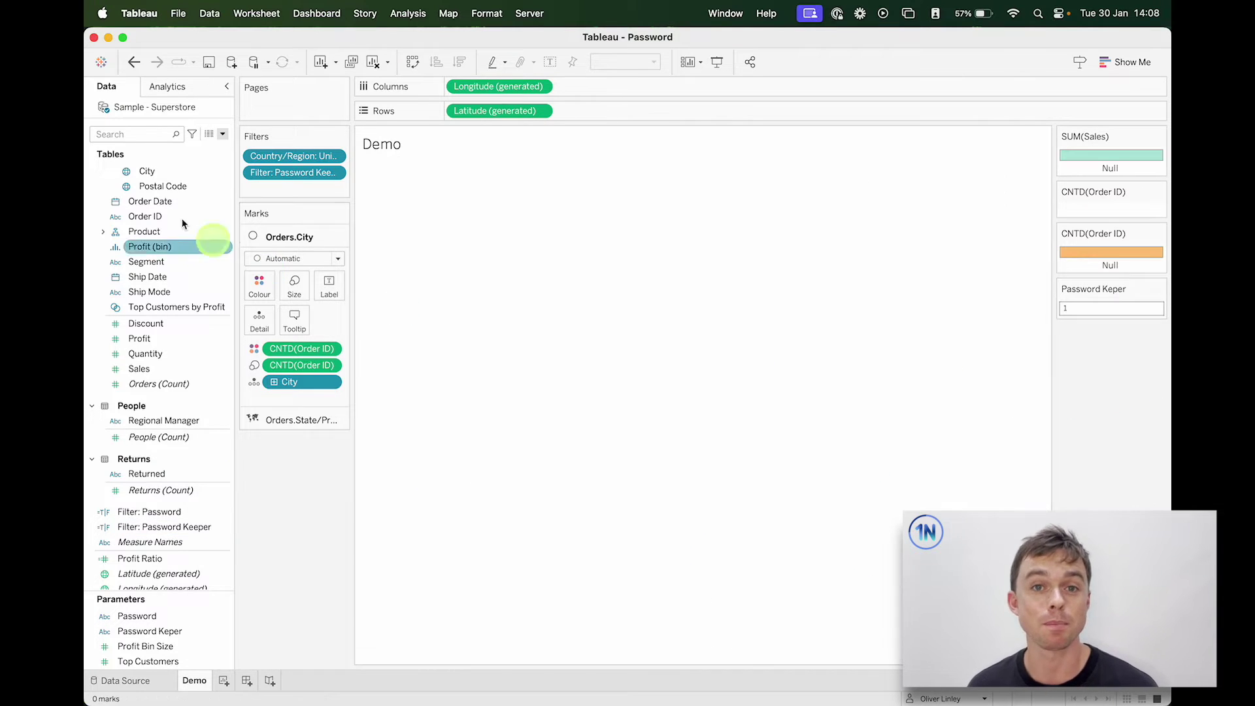
pyautogui.click(274, 174)
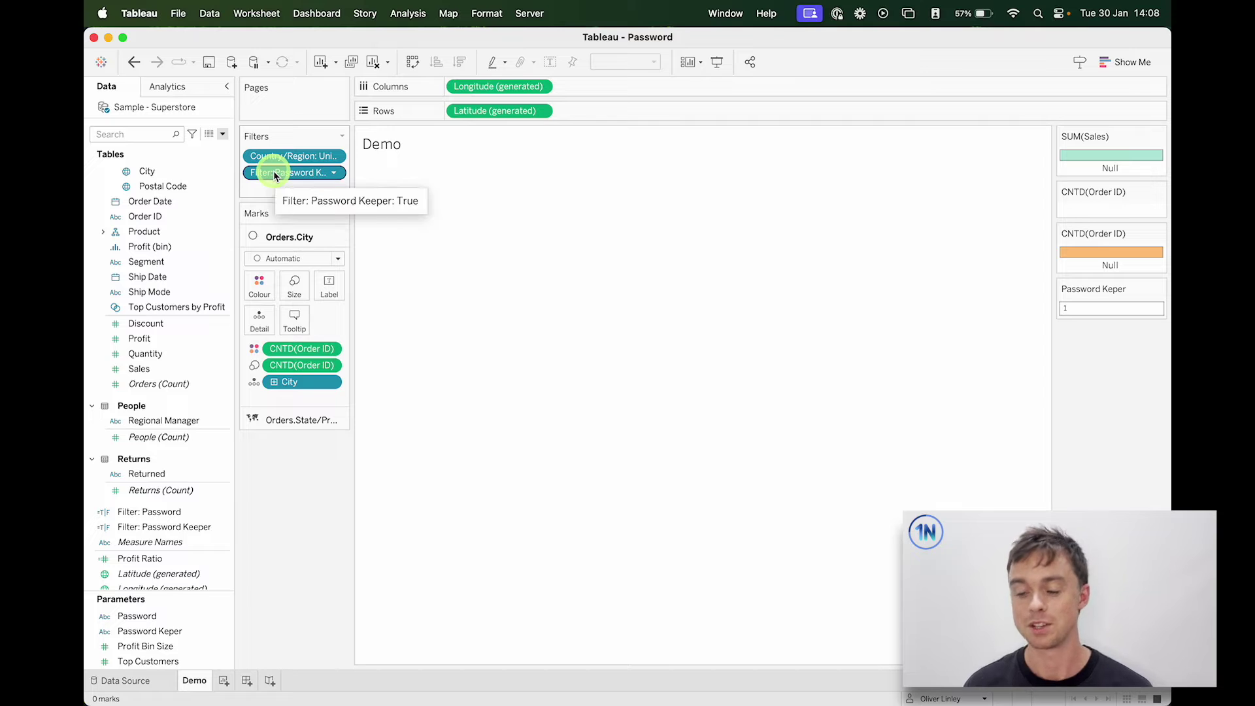
pyautogui.click(1100, 304)
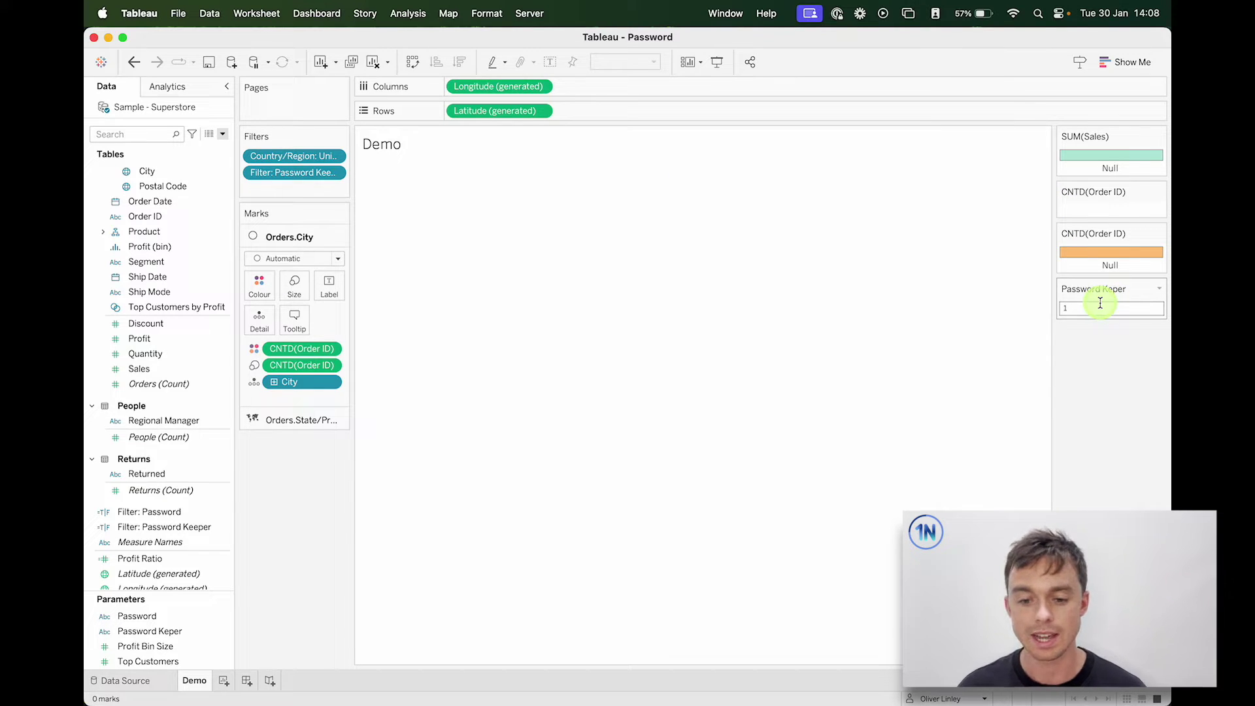
pyautogui.press('BackSpace')
pyautogui.press('Return')
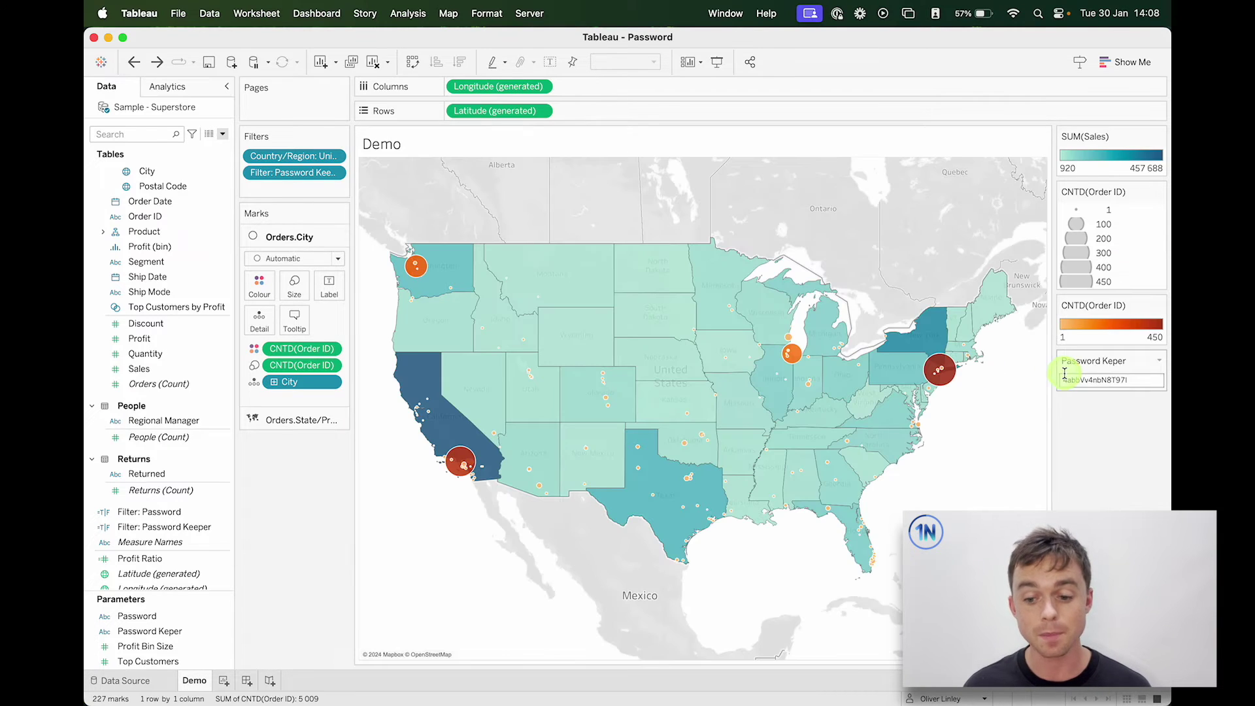
# Step: Check Server > Tableau Public > Save to Tableau Public As, close the menu, and switch to Safari
pyautogui.click(528, 13)
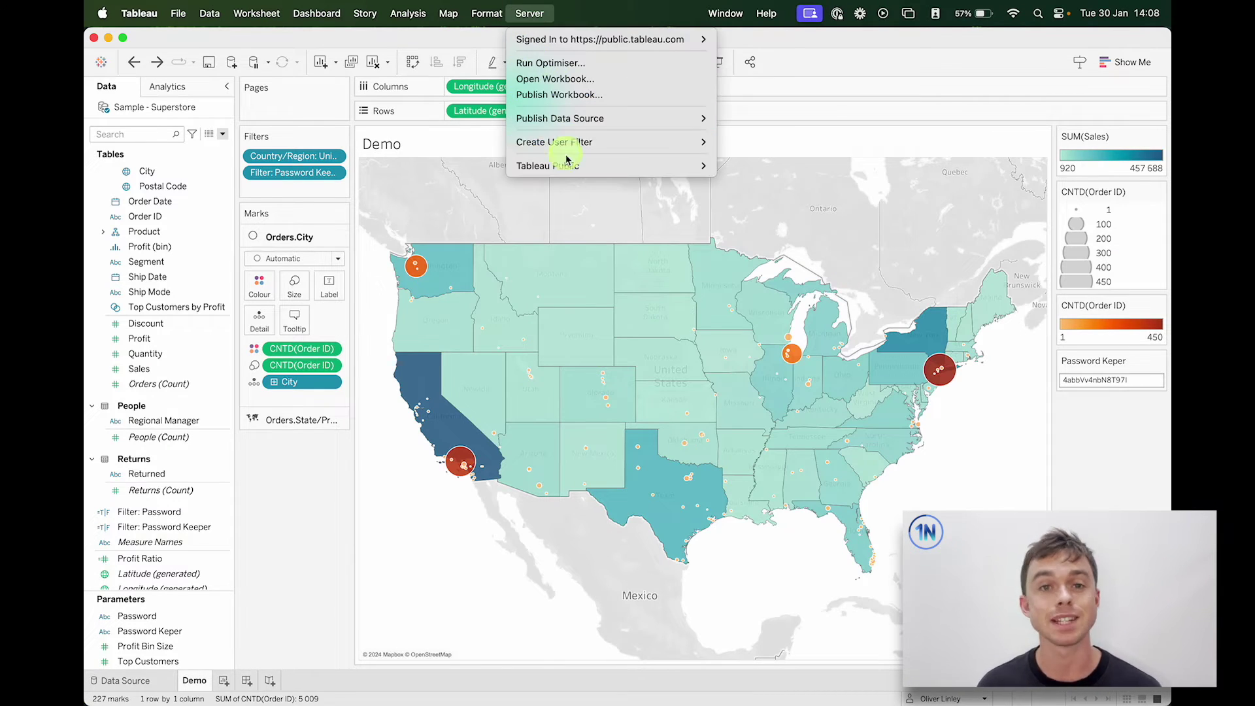
pyautogui.moveTo(571, 165)
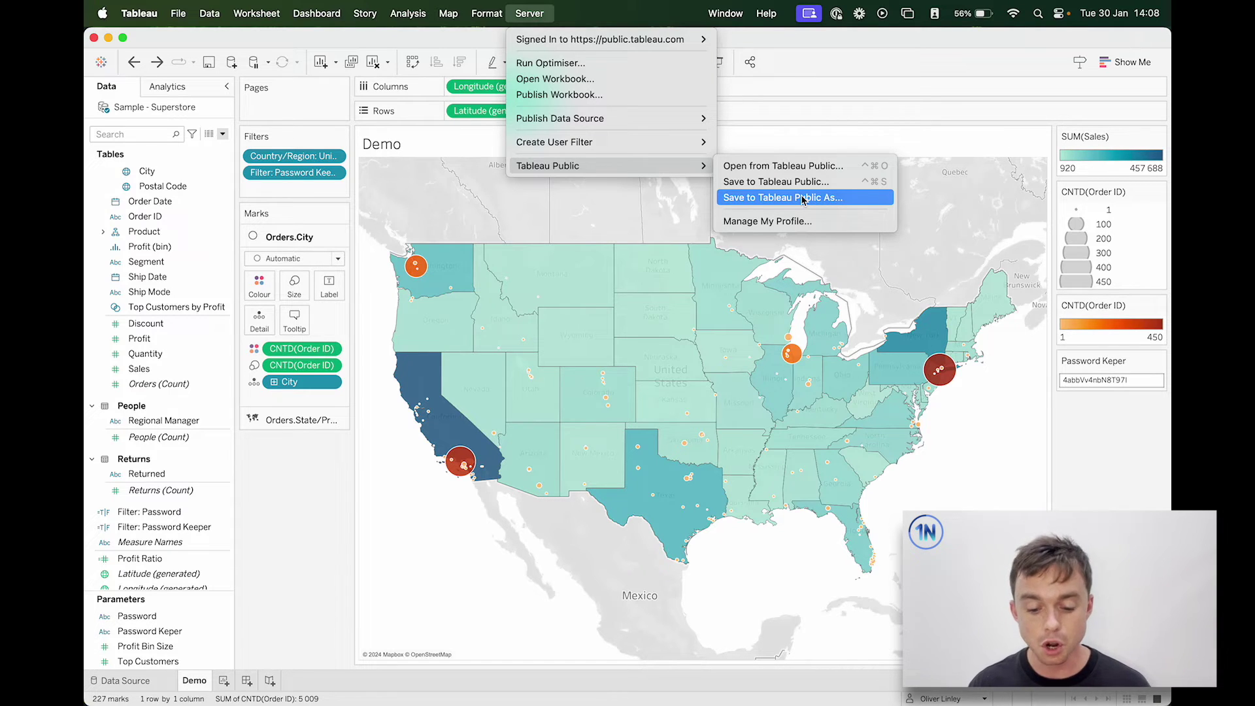
pyautogui.click(302, 547)
pyautogui.moveTo(434, 694)
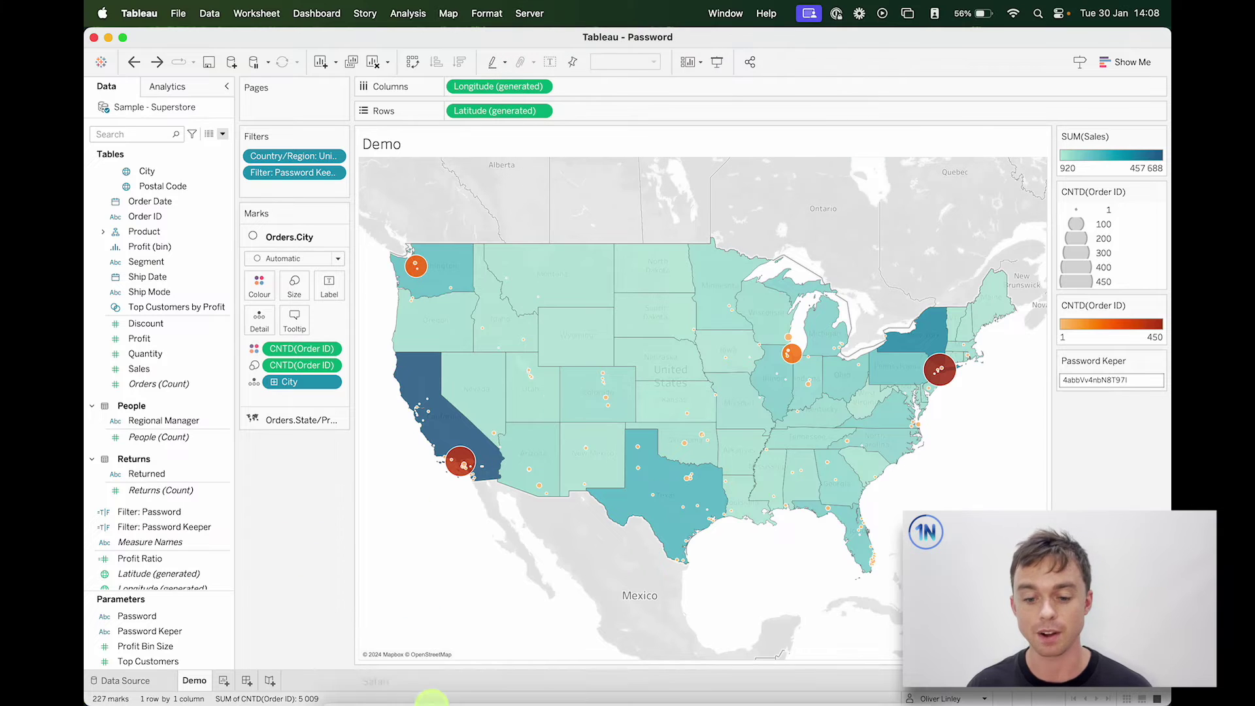
pyautogui.click(375, 678)
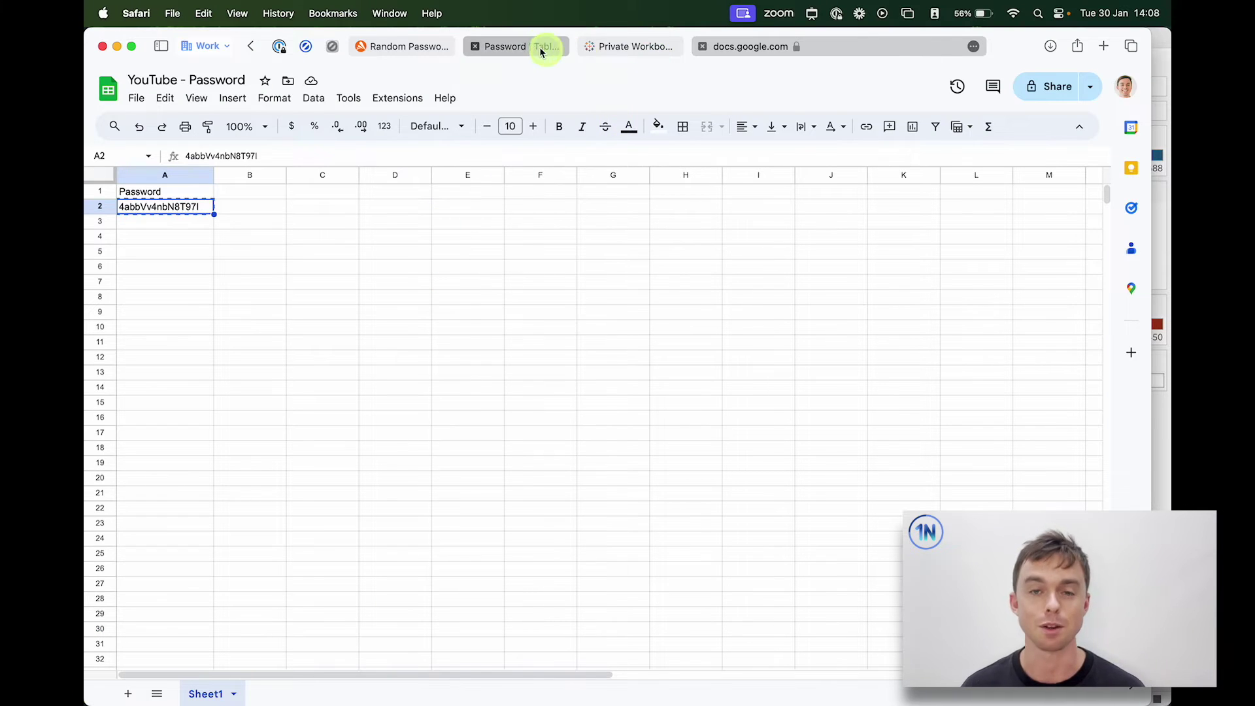
# Step: Switch to the public.tableau.com tab showing the published Password workbook
pyautogui.click(539, 47)
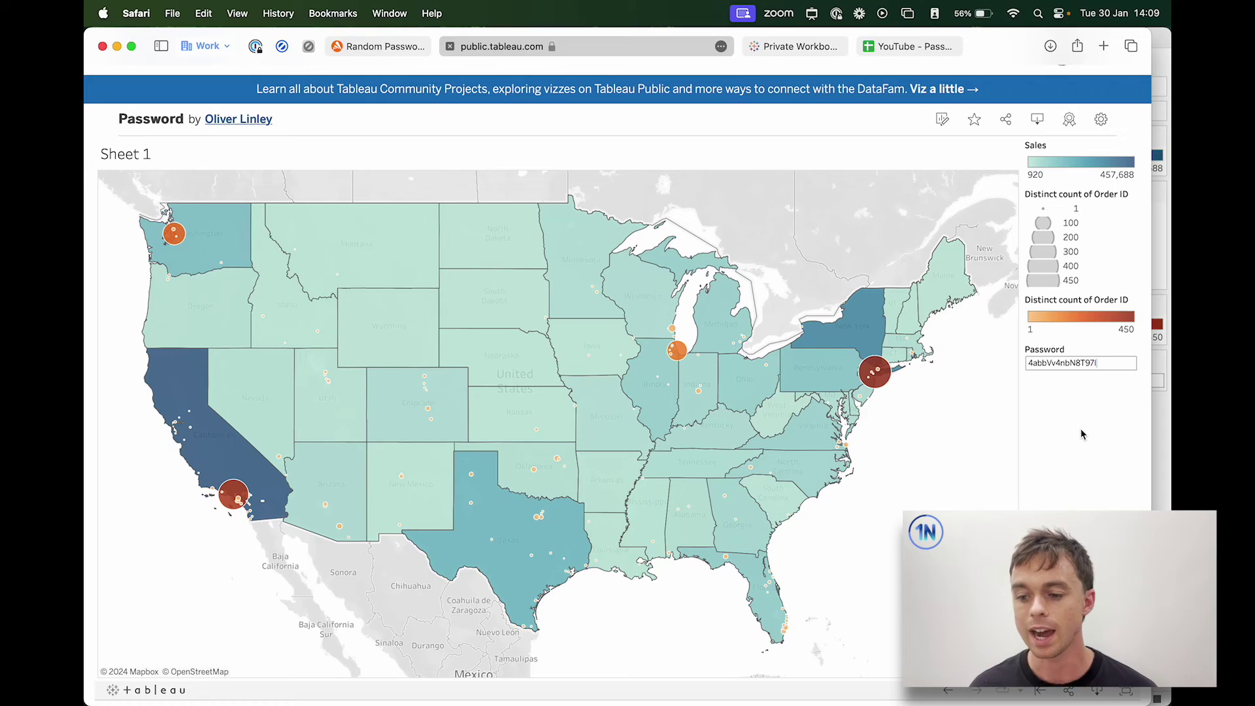
pyautogui.click(1073, 362)
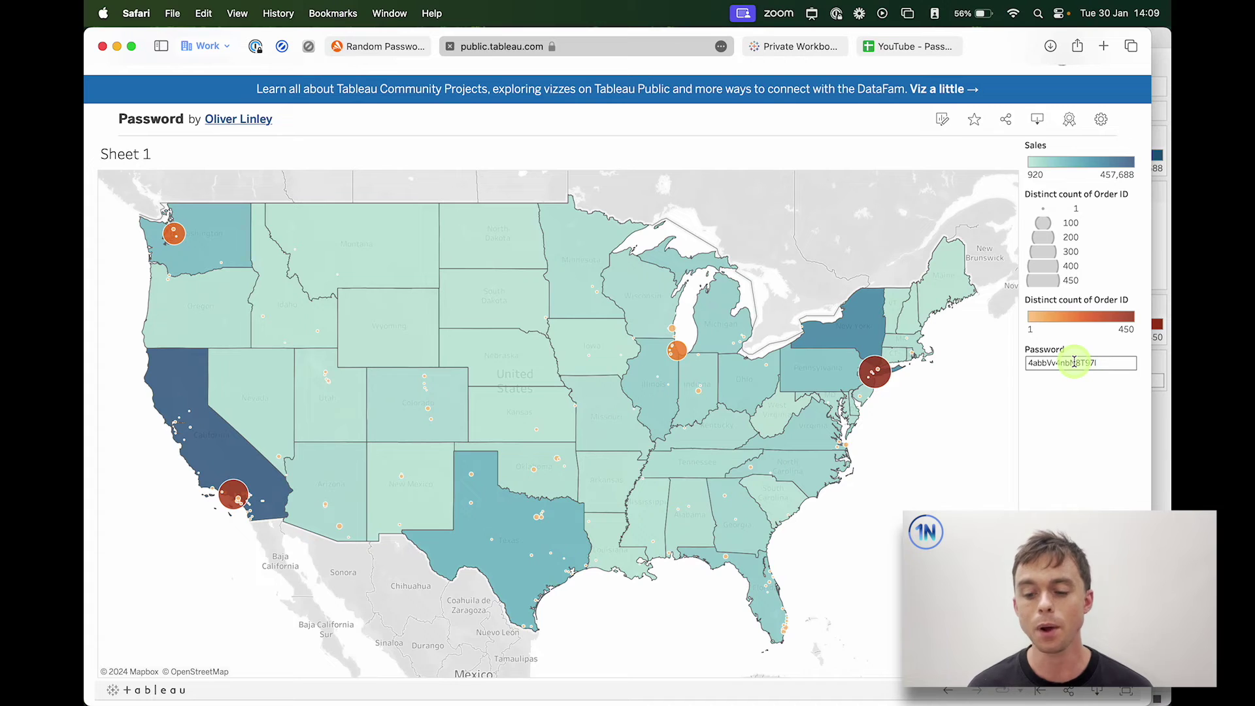
pyautogui.click(1010, 121)
pyautogui.click(591, 435)
pyautogui.click(702, 445)
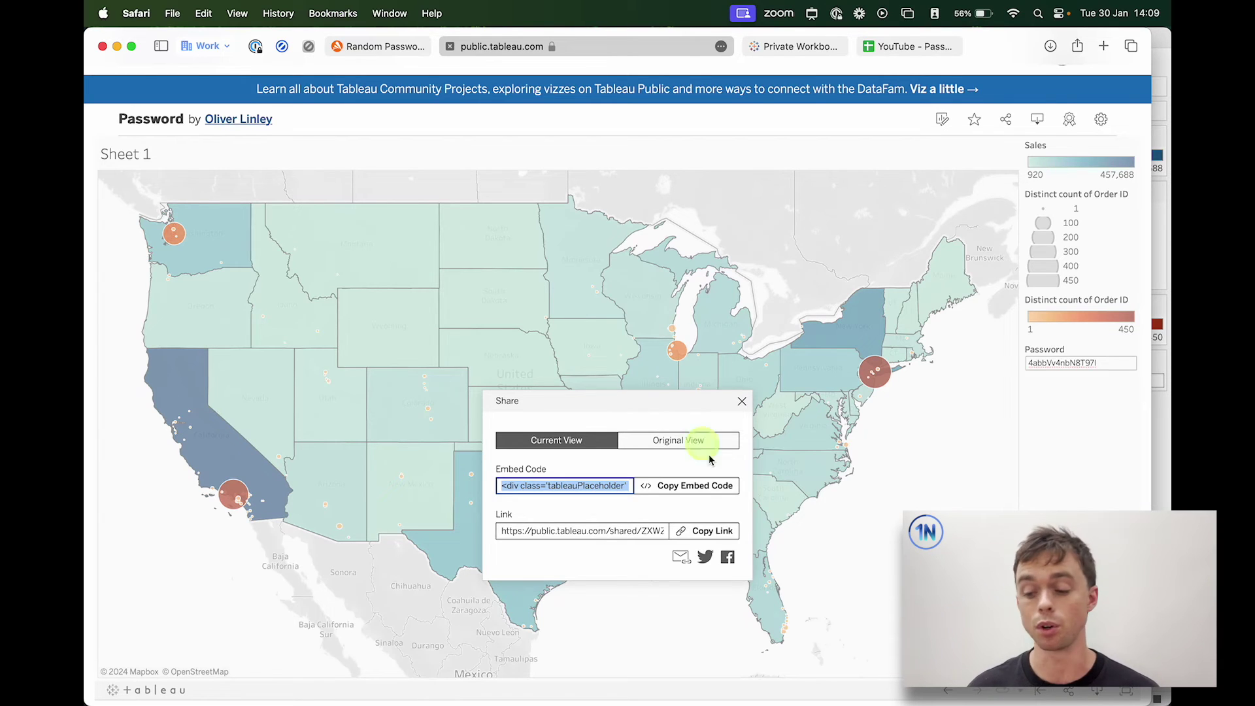
pyautogui.click(726, 485)
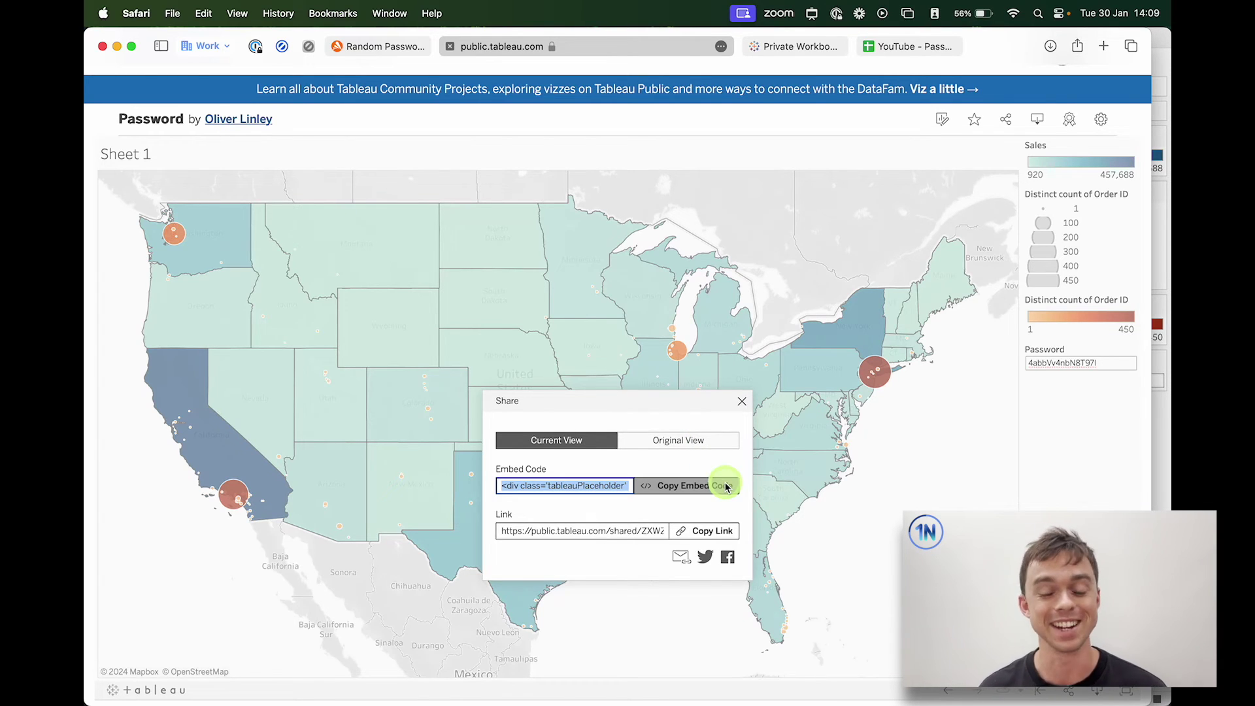
pyautogui.click(1062, 377)
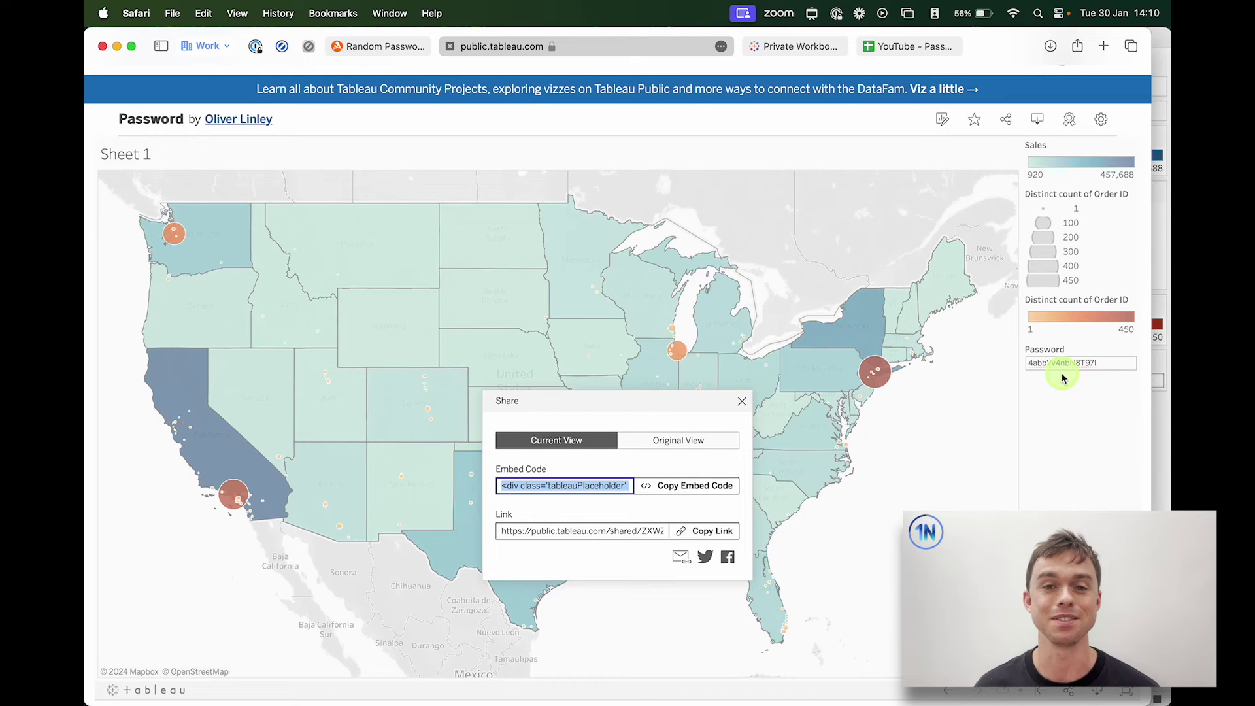
pyautogui.click(742, 401)
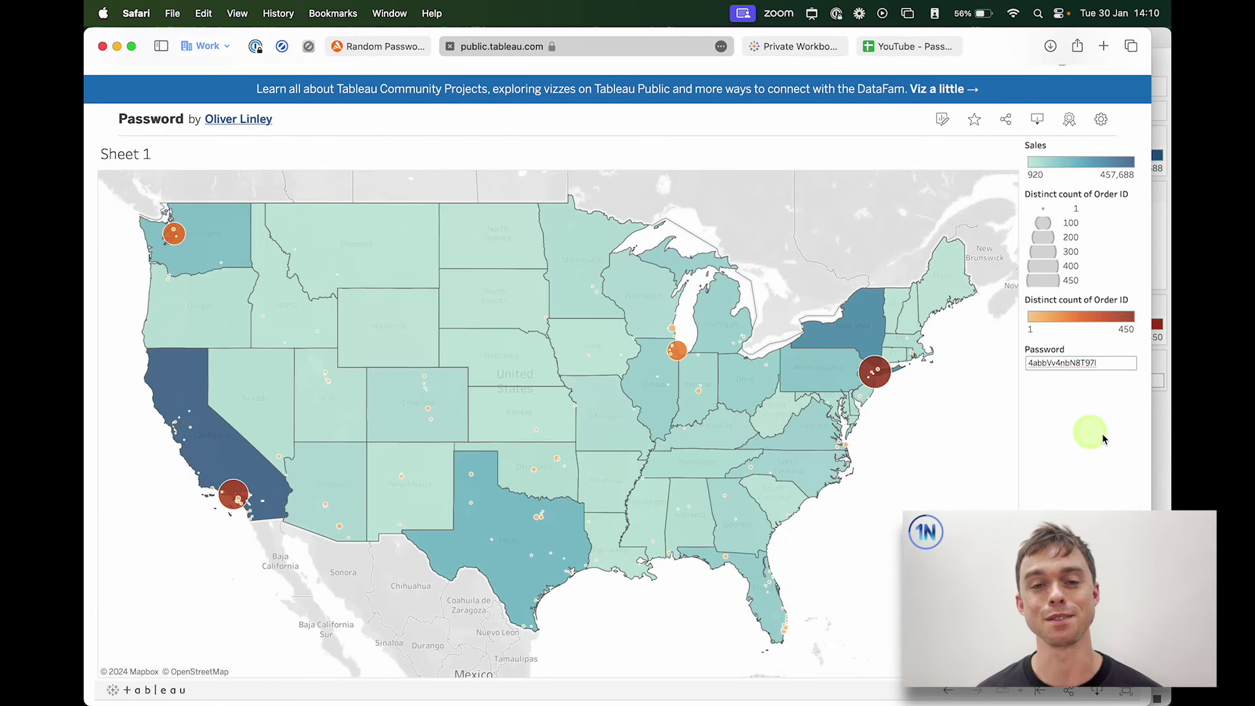